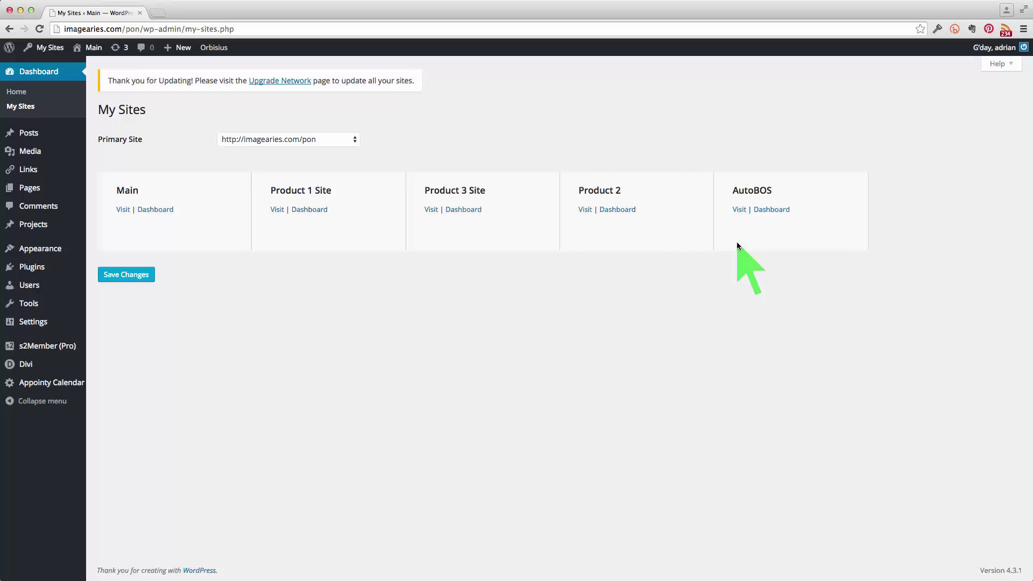
- Open the AutoBOS site's Visit link from My Sites in a new browser tab
{"action": "right_click", "coordinate": [737, 215]}
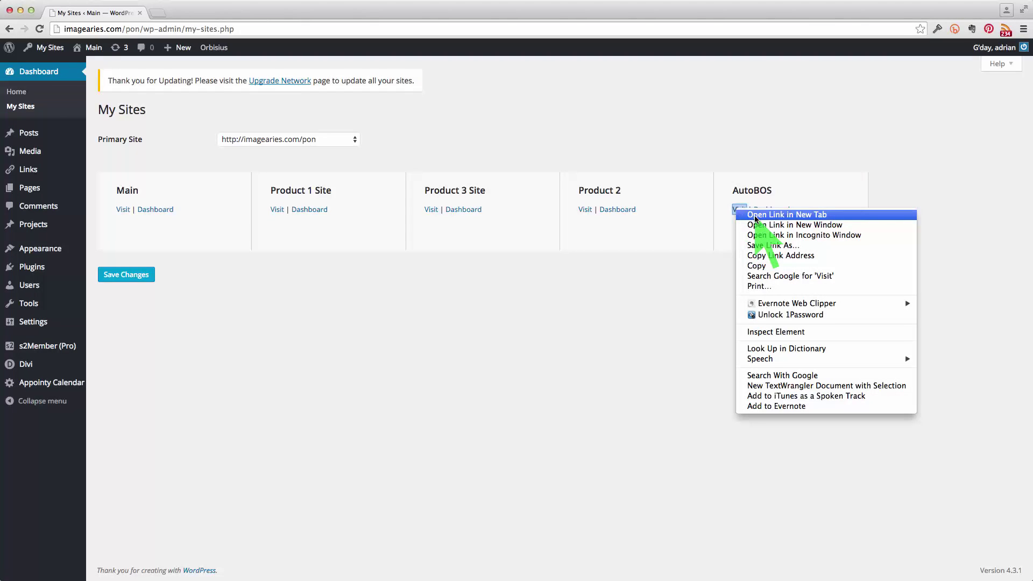
{"action": "left_click", "coordinate": [754, 215]}
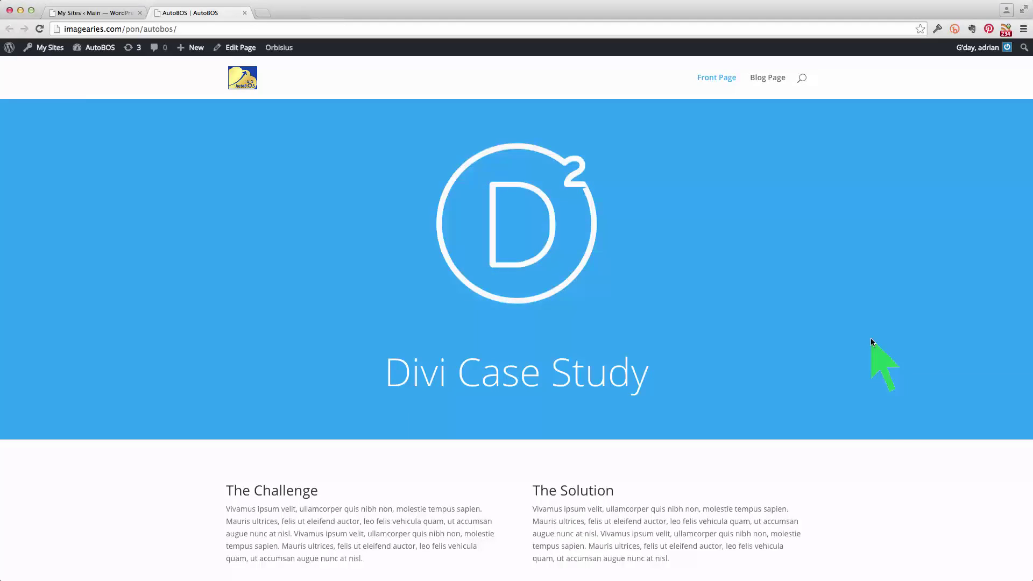
{"action": "scroll", "coordinate": [899, 413], "scroll_direction": "down", "scroll_amount": 1}
{"action": "scroll", "coordinate": [899, 412], "scroll_direction": "down", "scroll_amount": 6}
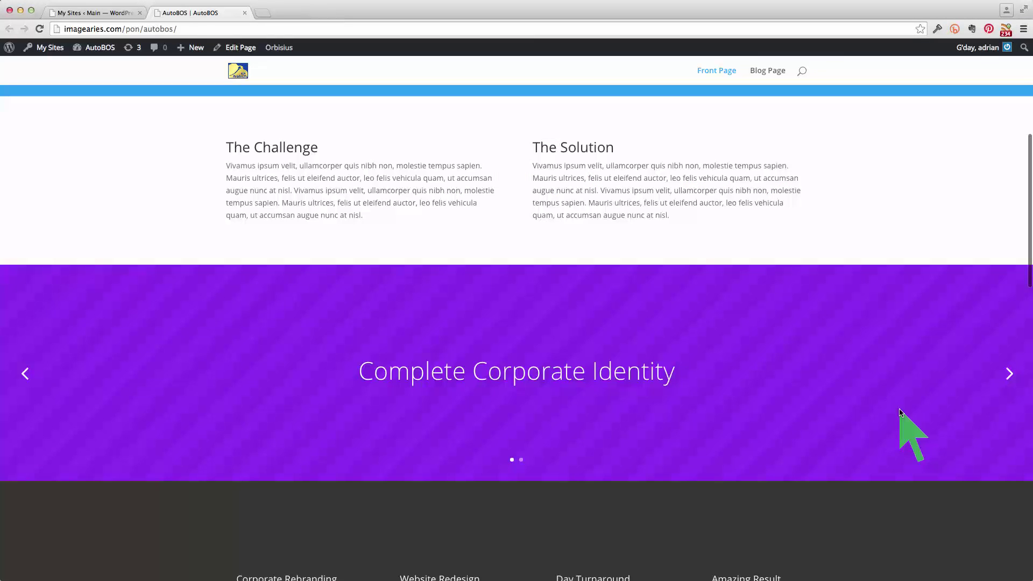
{"action": "scroll", "coordinate": [899, 412], "scroll_direction": "down", "scroll_amount": 2}
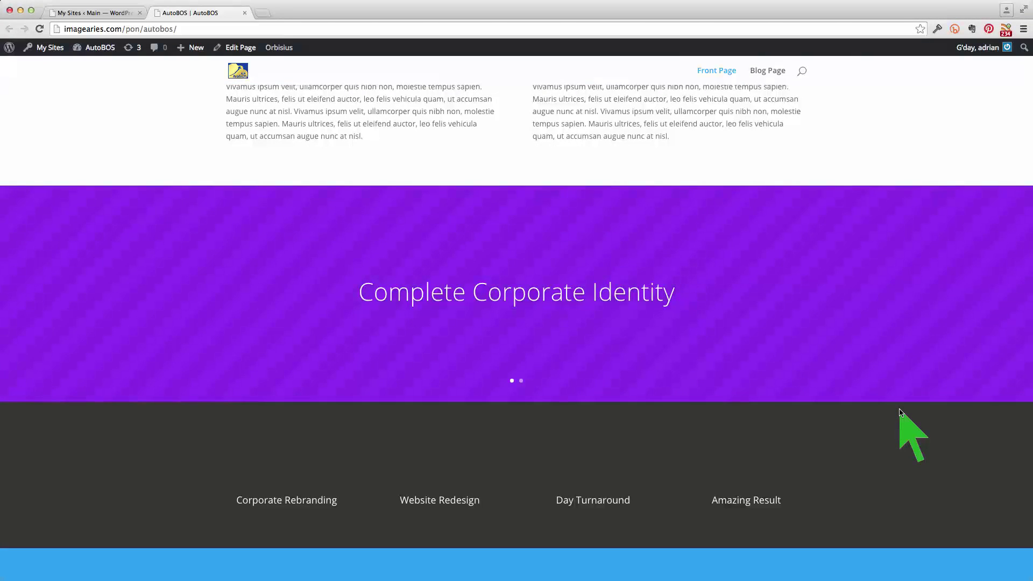
{"action": "scroll", "coordinate": [899, 412], "scroll_direction": "down", "scroll_amount": 3}
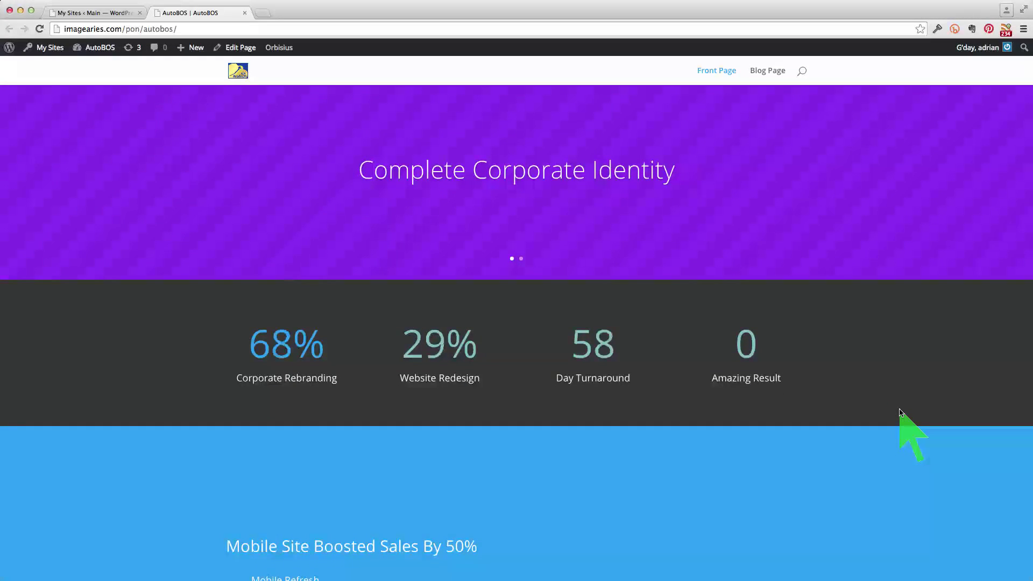
{"action": "scroll", "coordinate": [900, 412], "scroll_direction": "down", "scroll_amount": 1}
{"action": "scroll", "coordinate": [900, 412], "scroll_direction": "down", "scroll_amount": 1}
{"action": "scroll", "coordinate": [900, 412], "scroll_direction": "up", "scroll_amount": 10}
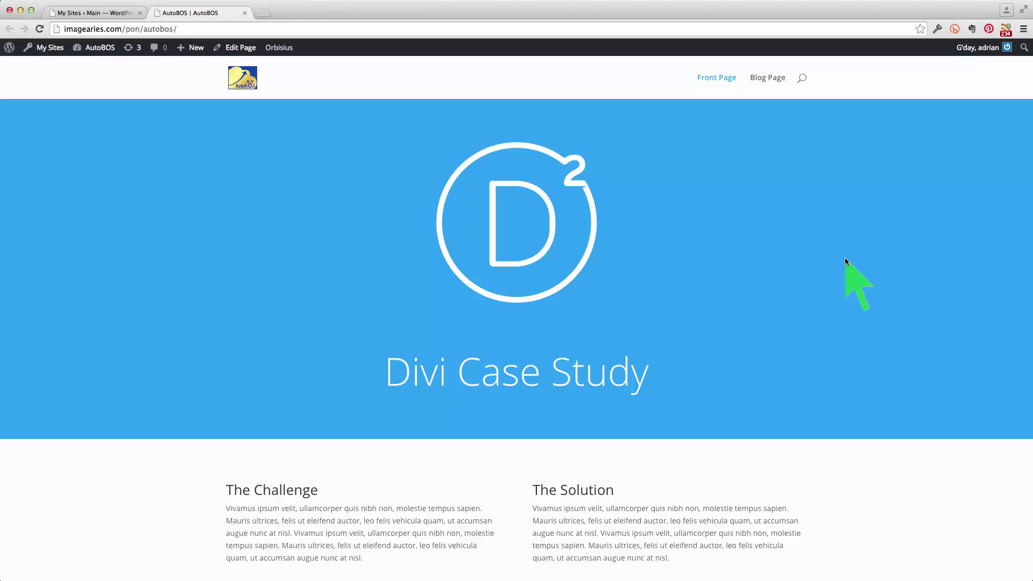
{"action": "scroll", "coordinate": [877, 199], "scroll_direction": "down", "scroll_amount": 3}
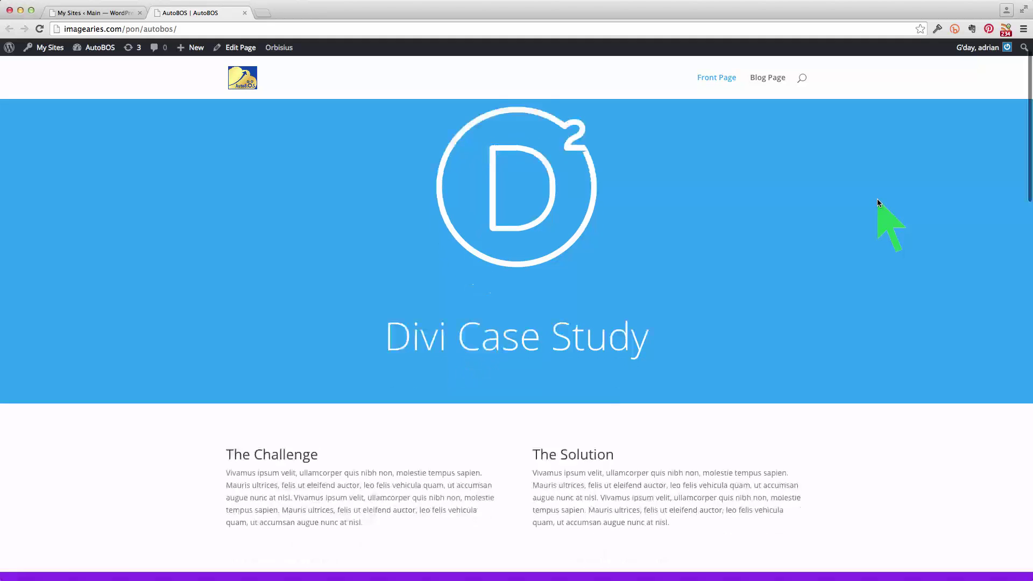
{"action": "scroll", "coordinate": [877, 203], "scroll_direction": "down", "scroll_amount": 3}
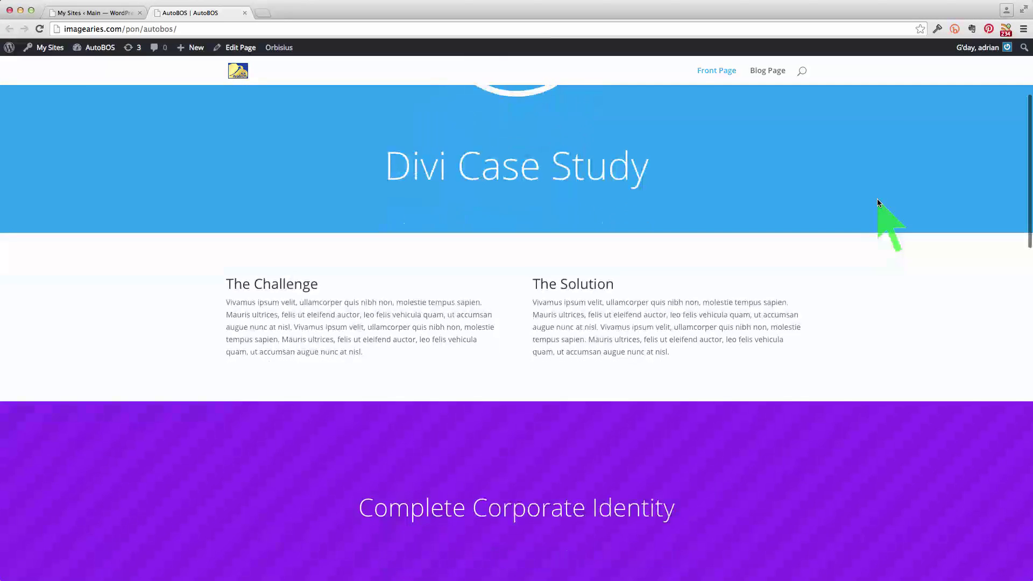
{"action": "scroll", "coordinate": [877, 202], "scroll_direction": "down", "scroll_amount": 4}
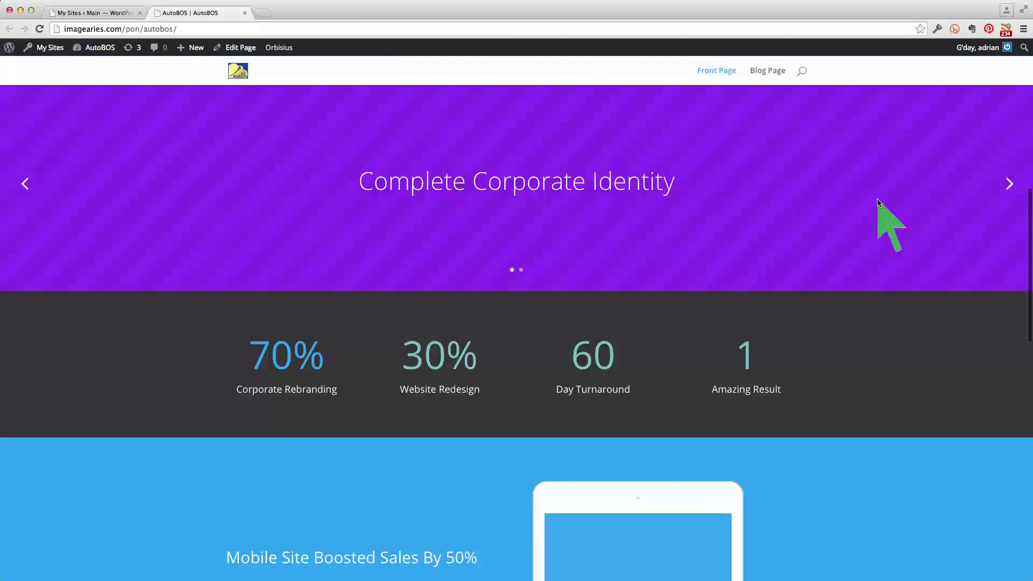
{"action": "scroll", "coordinate": [877, 202], "scroll_direction": "up", "scroll_amount": 6}
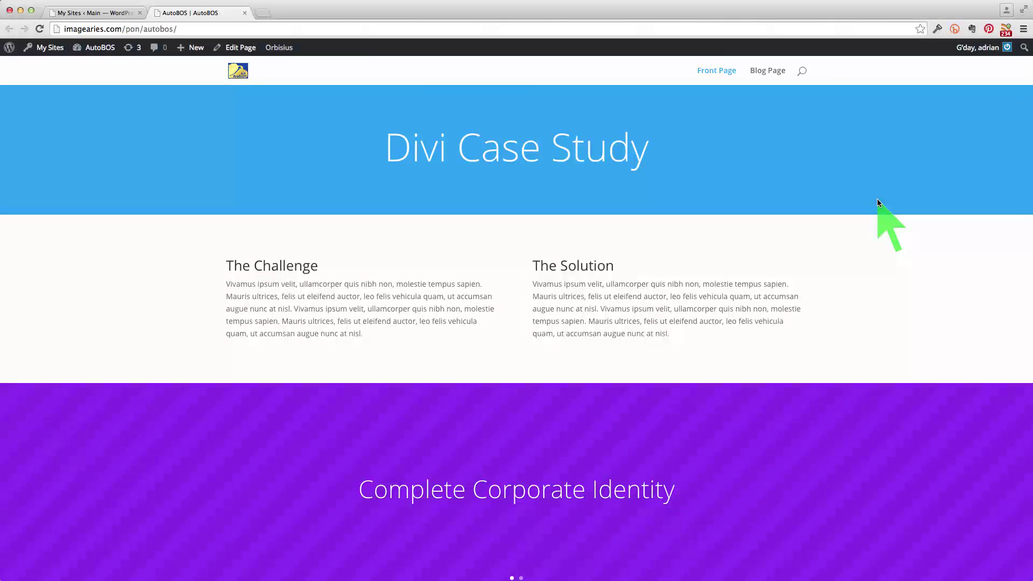
{"action": "scroll", "coordinate": [877, 202], "scroll_direction": "up", "scroll_amount": 1}
{"action": "scroll", "coordinate": [877, 203], "scroll_direction": "up", "scroll_amount": 3}
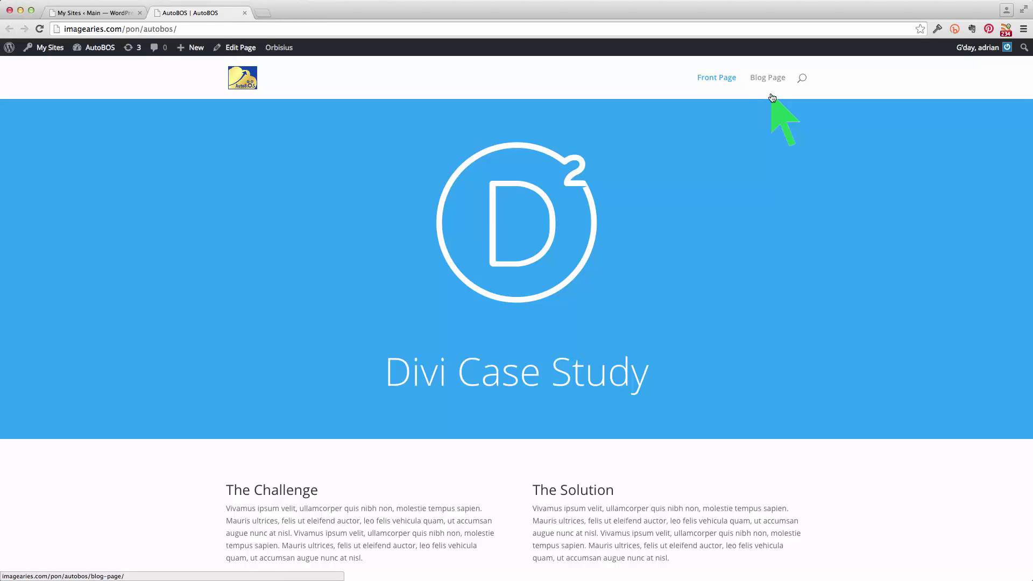
- Edit the Front Page in Divi Builder and review its Blurb, Slider, Counter and Portfolio modules
{"action": "left_click", "coordinate": [247, 50]}
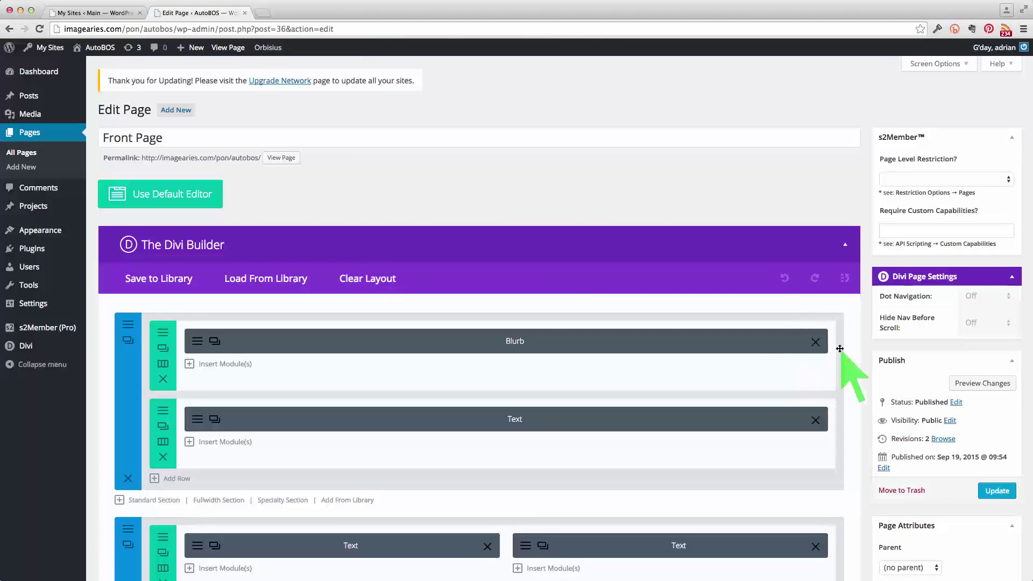
{"action": "scroll", "coordinate": [861, 377], "scroll_direction": "down", "scroll_amount": 5}
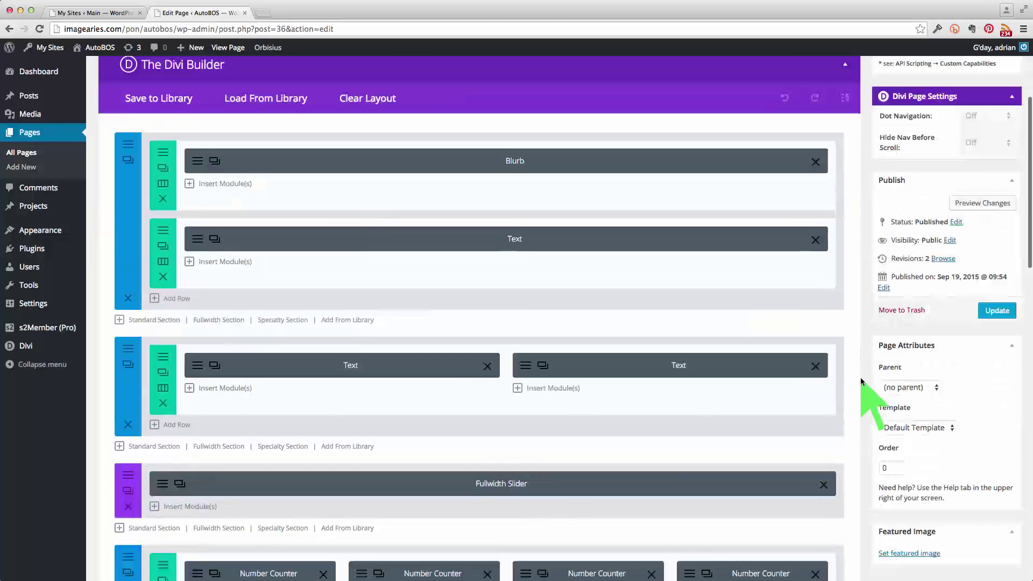
{"action": "scroll", "coordinate": [860, 376], "scroll_direction": "down", "scroll_amount": 10}
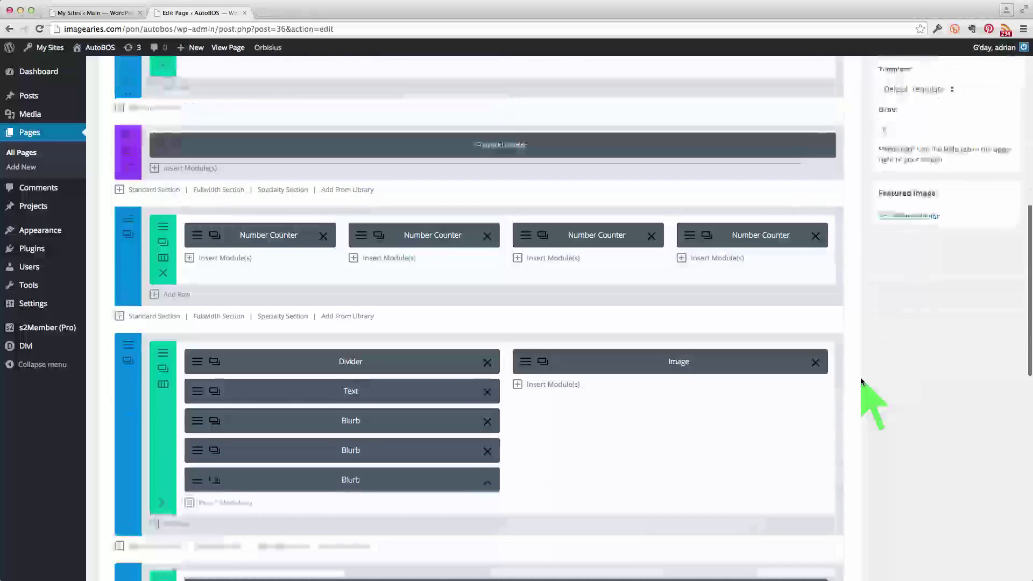
{"action": "scroll", "coordinate": [861, 377], "scroll_direction": "down", "scroll_amount": 7}
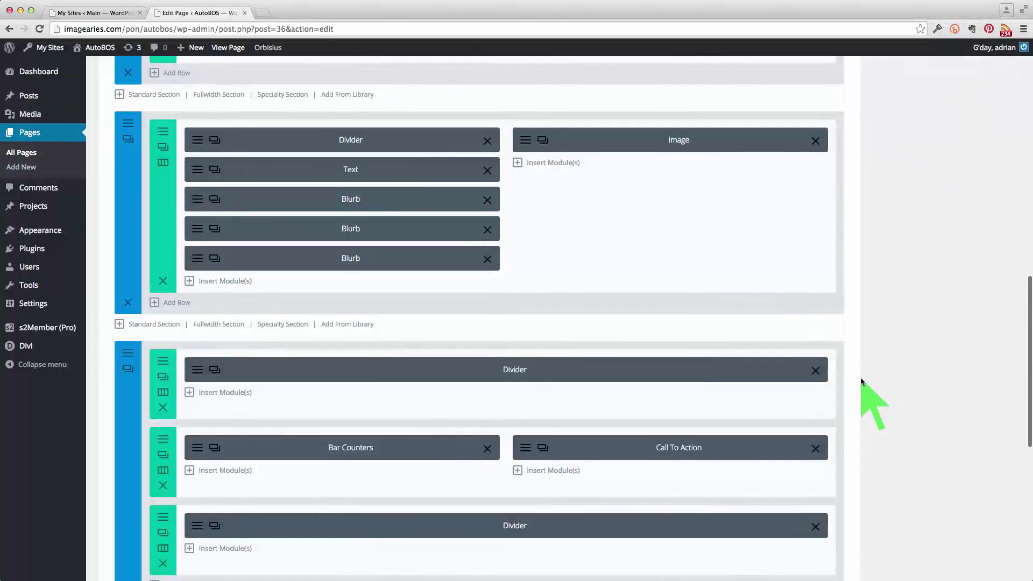
{"action": "scroll", "coordinate": [860, 381], "scroll_direction": "down", "scroll_amount": 7}
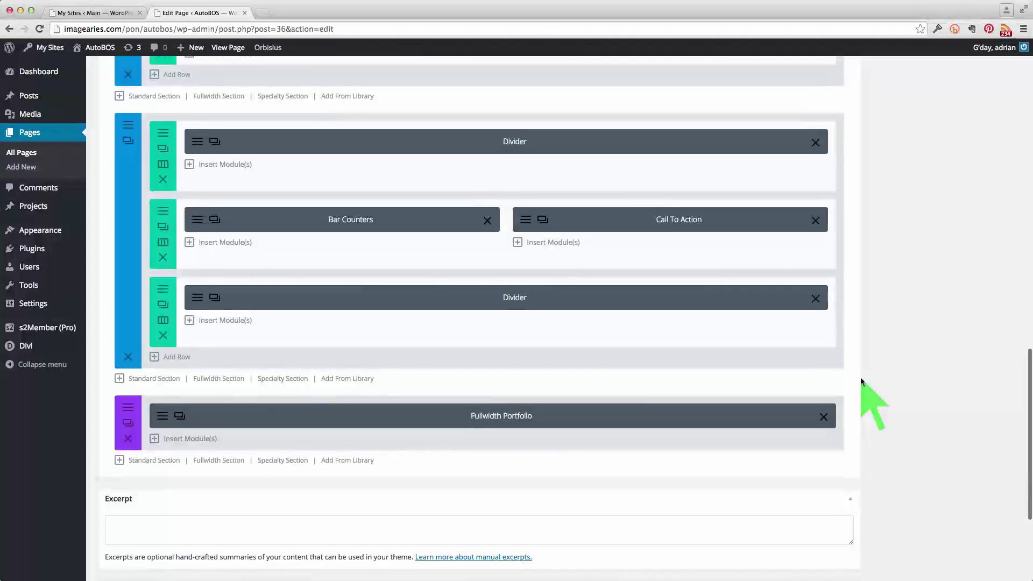
{"action": "scroll", "coordinate": [861, 381], "scroll_direction": "up", "scroll_amount": 18}
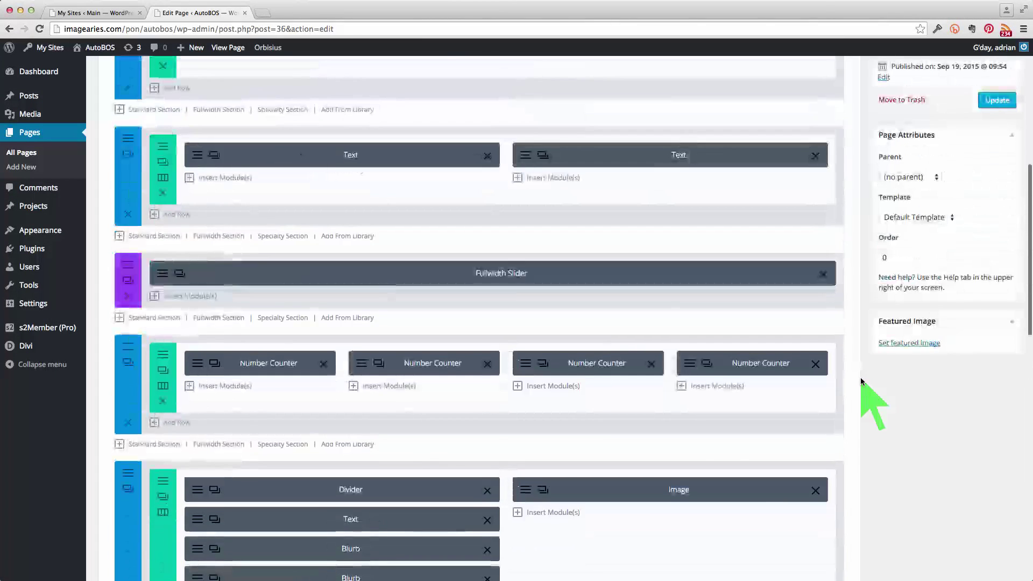
{"action": "scroll", "coordinate": [861, 381], "scroll_direction": "up", "scroll_amount": 12}
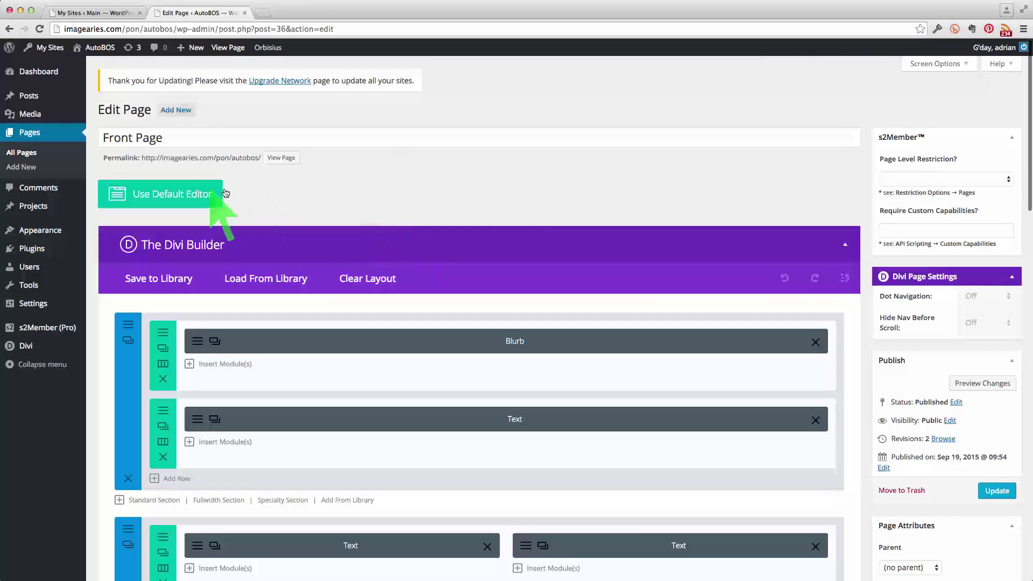
{"action": "left_click", "coordinate": [179, 199]}
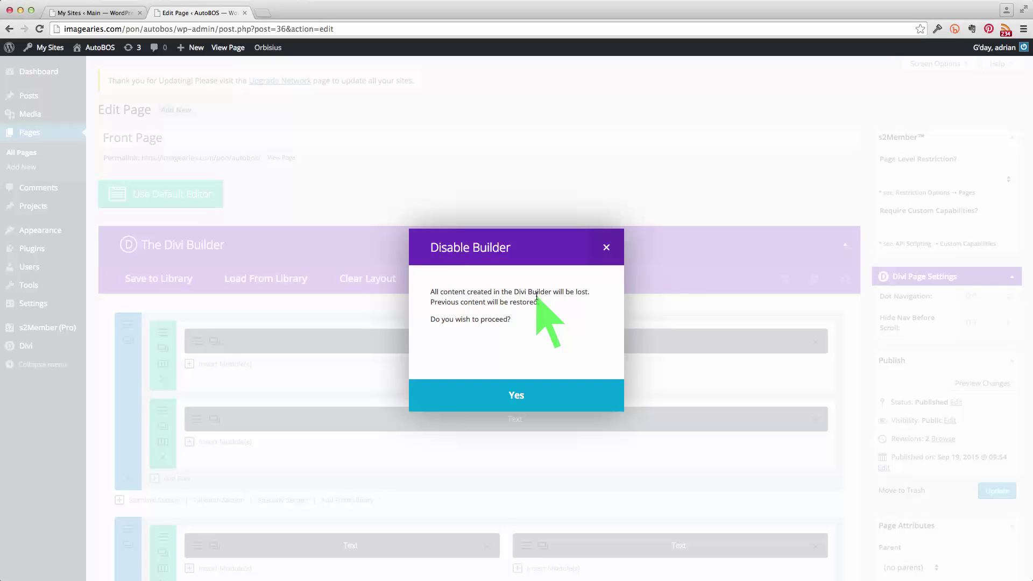
{"action": "left_click", "coordinate": [606, 248]}
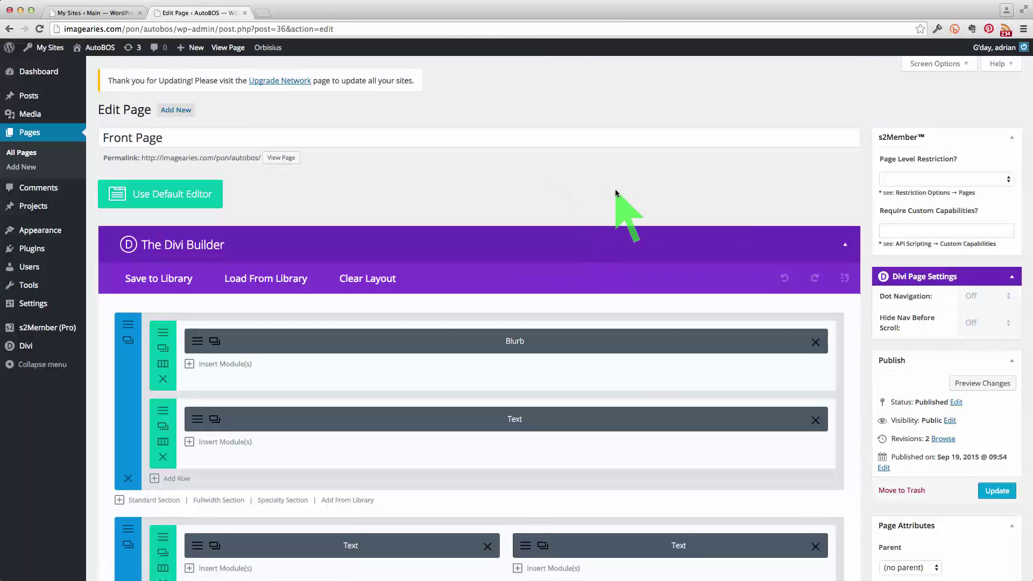
{"action": "scroll", "coordinate": [615, 191], "scroll_direction": "down", "scroll_amount": 1}
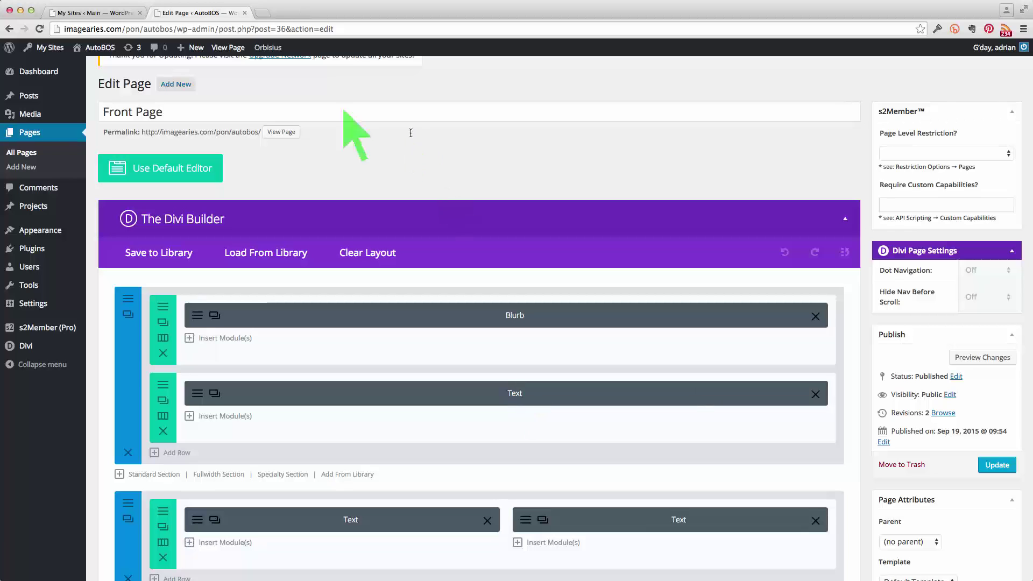
- Open the live AutoBOS front page from View Page in a new tab
{"action": "right_click", "coordinate": [231, 49]}
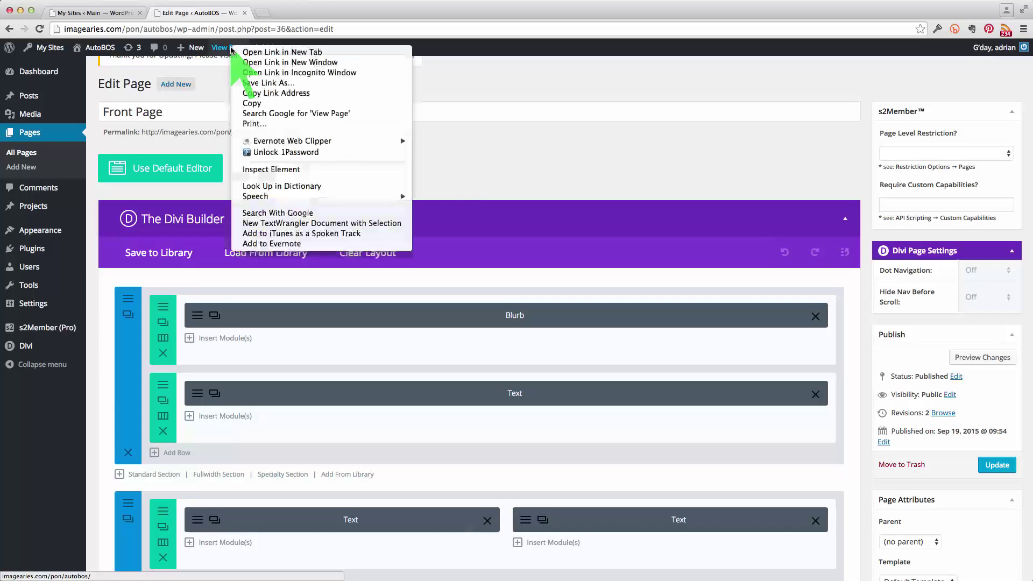
{"action": "left_click", "coordinate": [250, 52]}
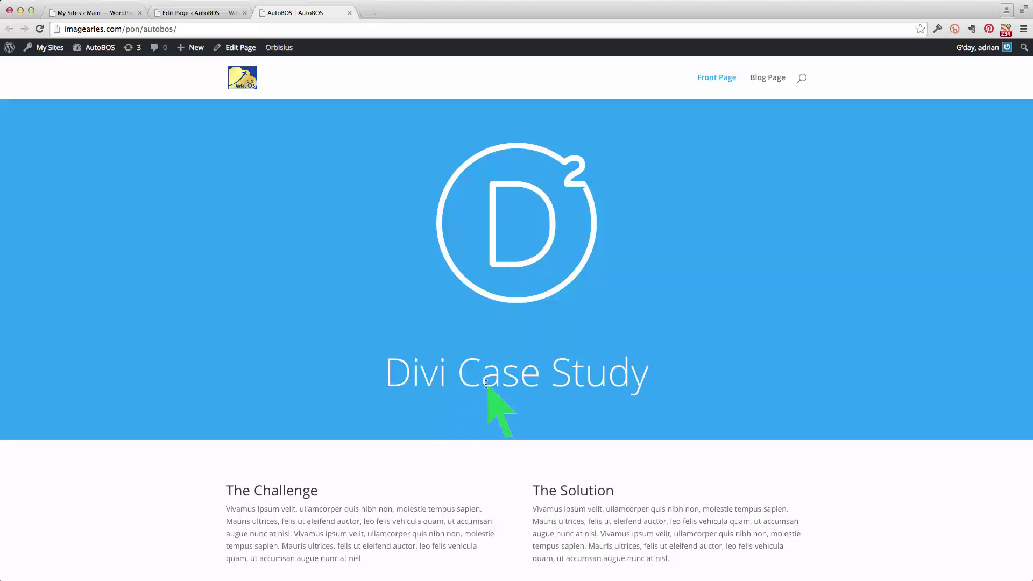
{"action": "left_click", "coordinate": [192, 12]}
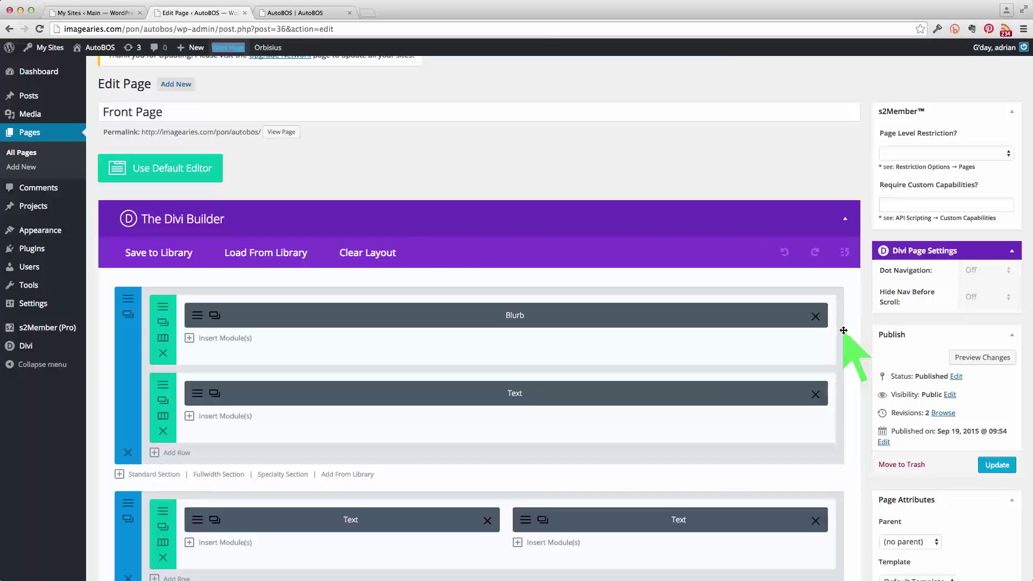
{"action": "scroll", "coordinate": [843, 331], "scroll_direction": "down", "scroll_amount": 1}
{"action": "scroll", "coordinate": [843, 330], "scroll_direction": "down", "scroll_amount": 2}
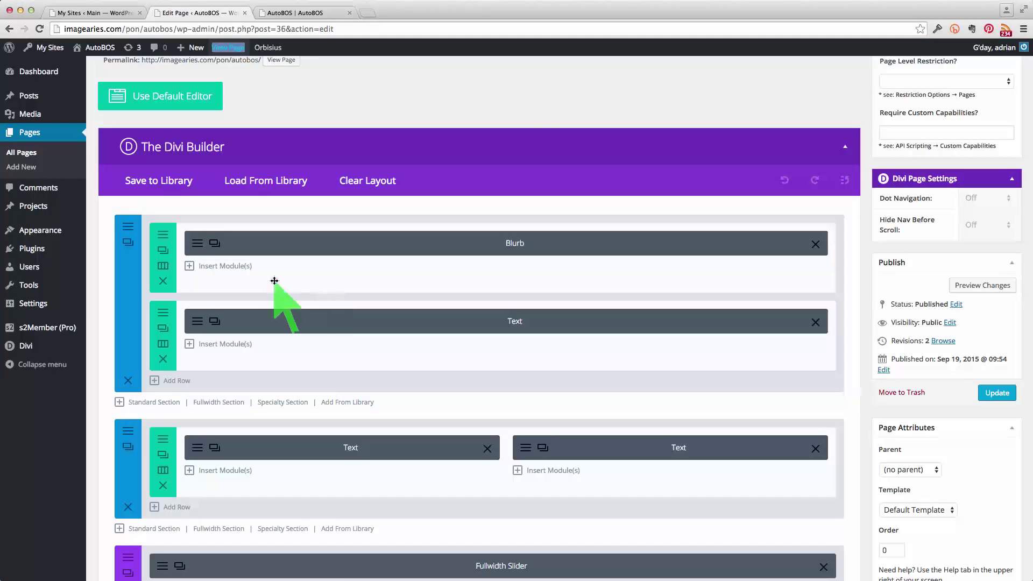
{"action": "left_click", "coordinate": [199, 246]}
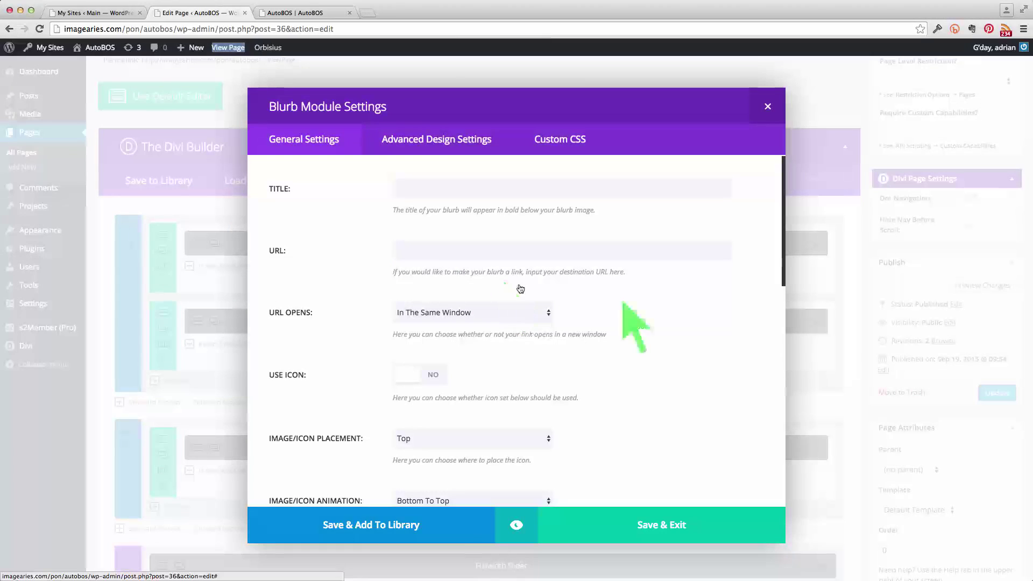
{"action": "scroll", "coordinate": [648, 315], "scroll_direction": "down", "scroll_amount": 3}
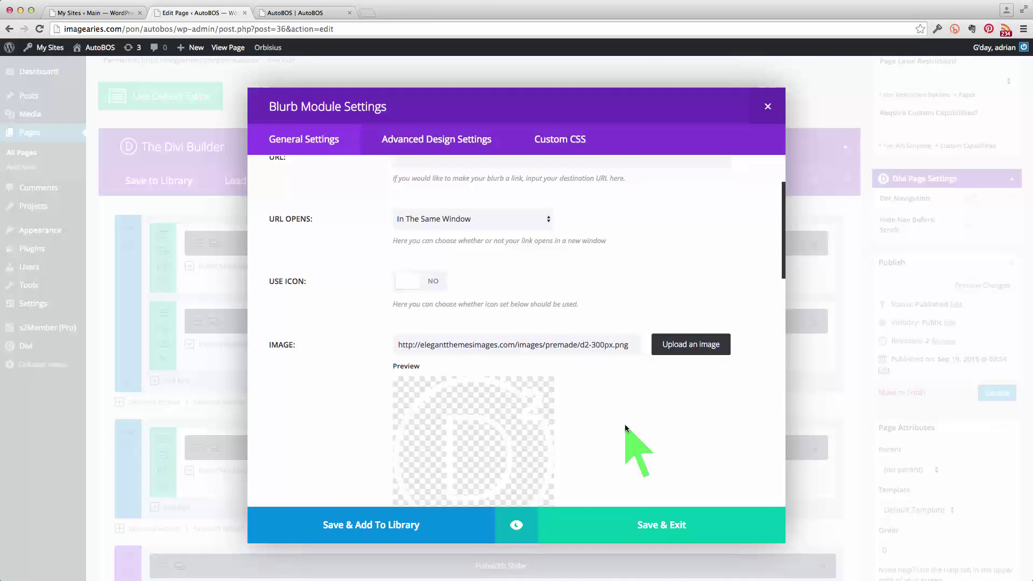
{"action": "scroll", "coordinate": [624, 424], "scroll_direction": "down", "scroll_amount": 10}
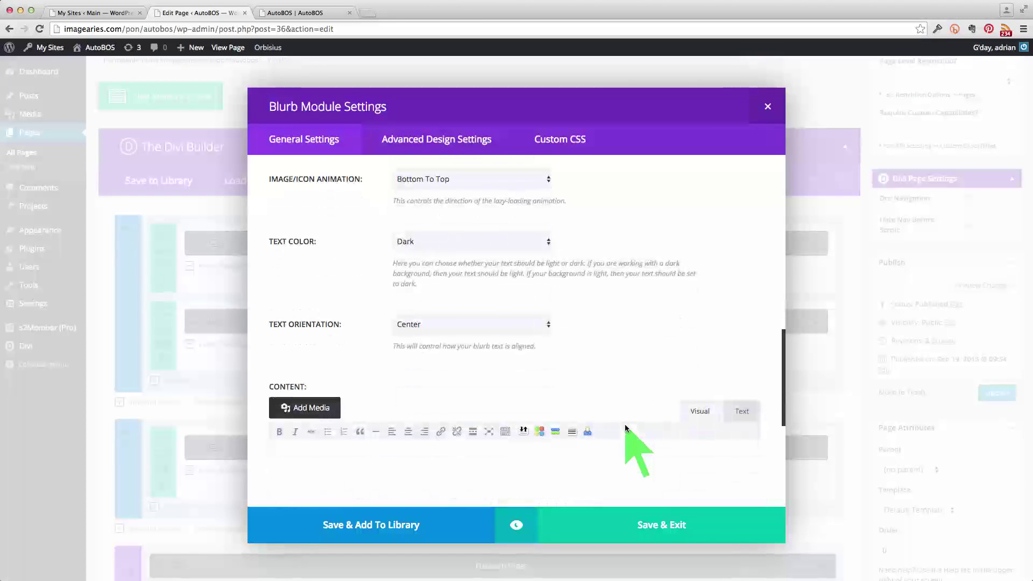
{"action": "scroll", "coordinate": [624, 424], "scroll_direction": "down", "scroll_amount": 7}
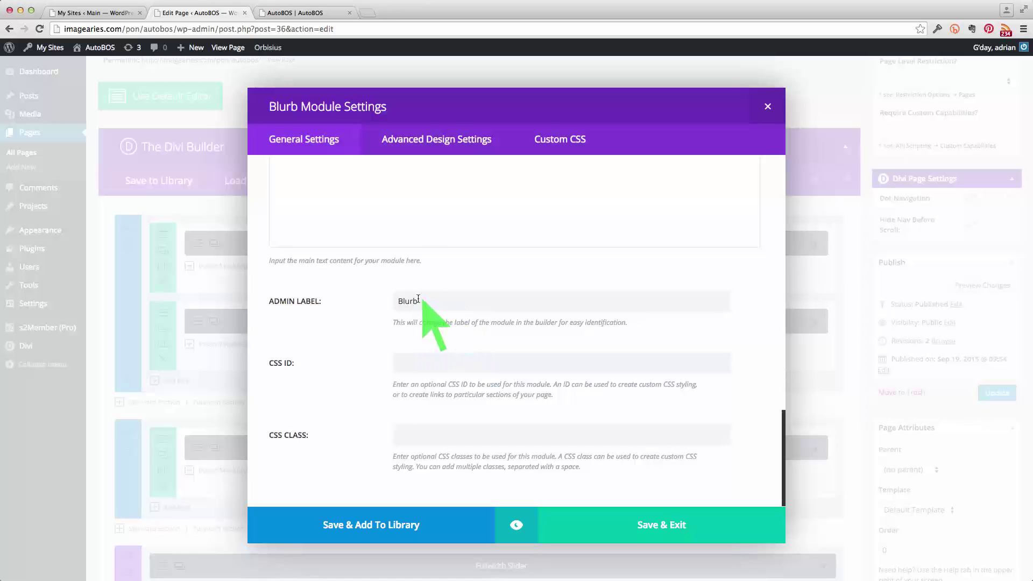
{"action": "left_click", "coordinate": [666, 528]}
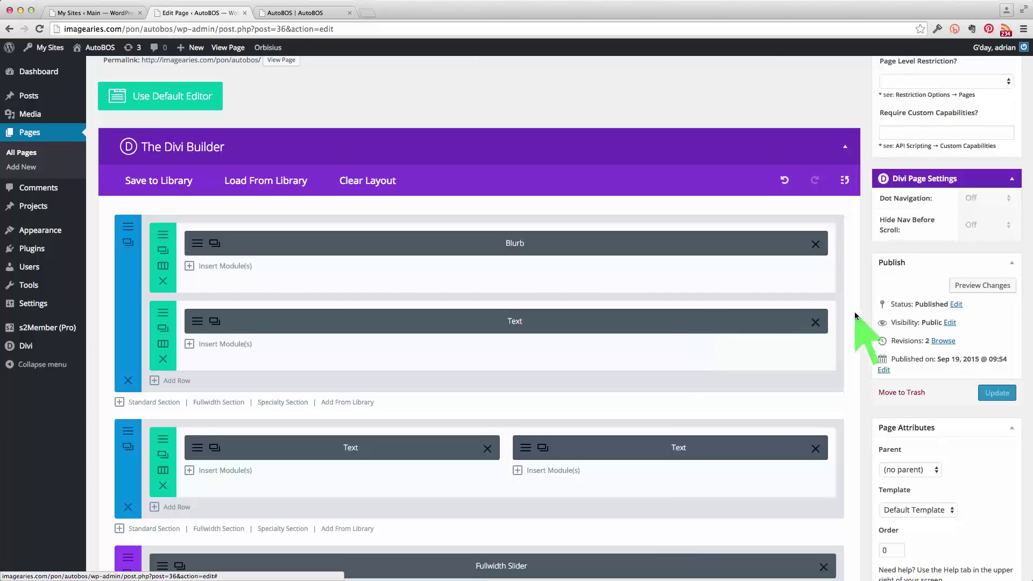
{"action": "scroll", "coordinate": [856, 319], "scroll_direction": "down", "scroll_amount": 2}
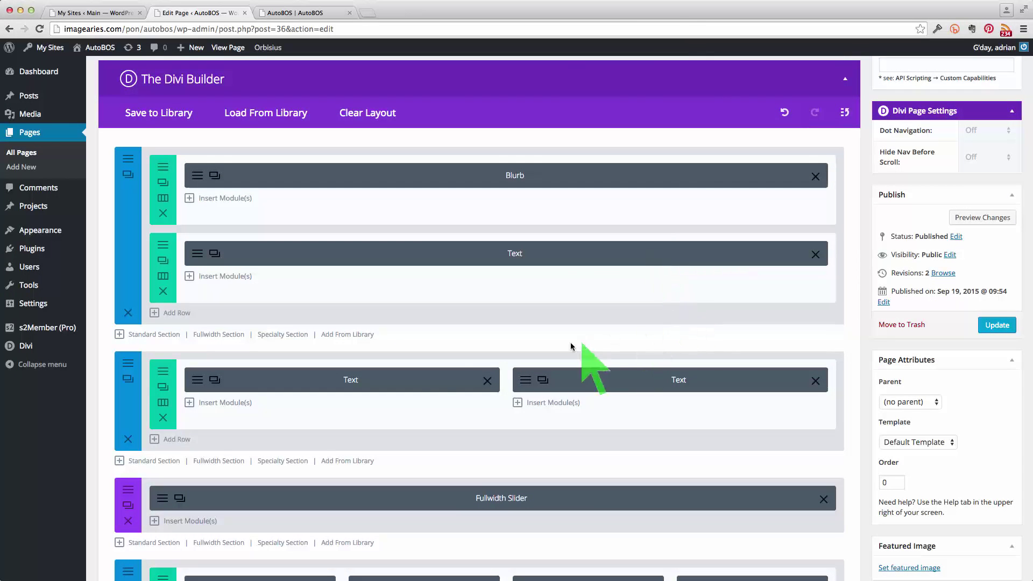
{"action": "scroll", "coordinate": [851, 434], "scroll_direction": "down", "scroll_amount": 2}
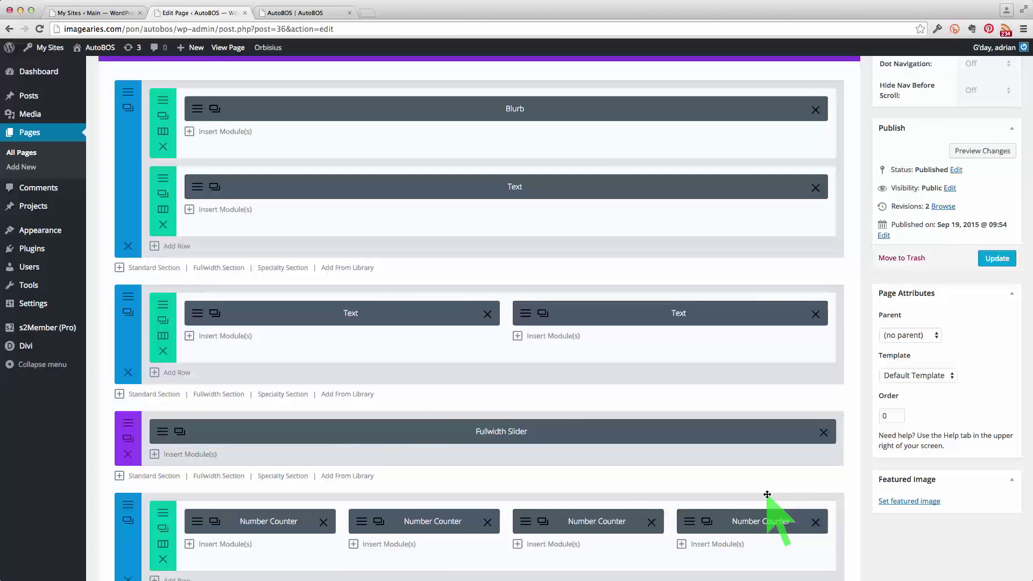
{"action": "scroll", "coordinate": [861, 502], "scroll_direction": "down", "scroll_amount": 1}
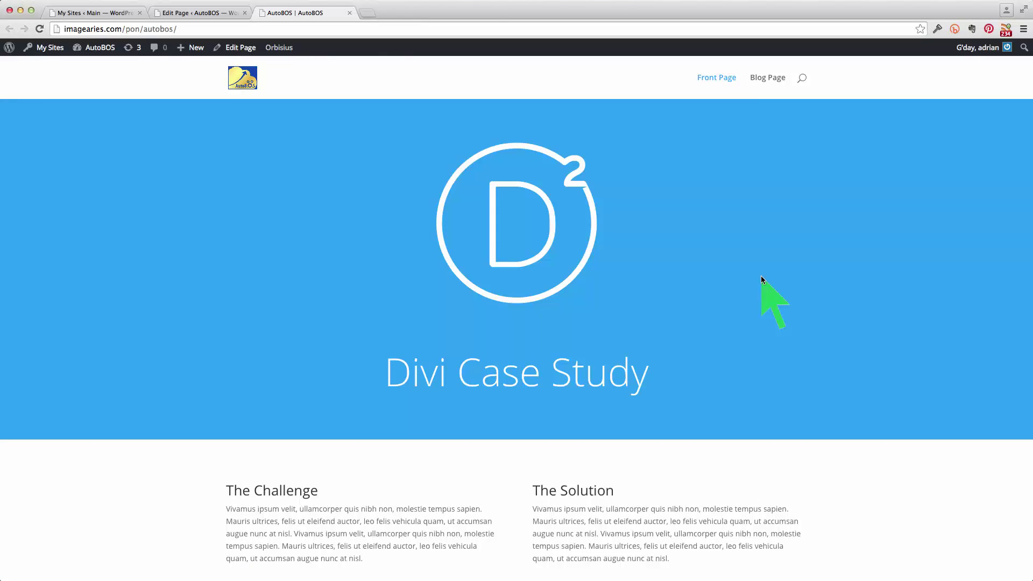
{"action": "scroll", "coordinate": [761, 275], "scroll_direction": "down", "scroll_amount": 3}
{"action": "scroll", "coordinate": [821, 346], "scroll_direction": "down", "scroll_amount": 2}
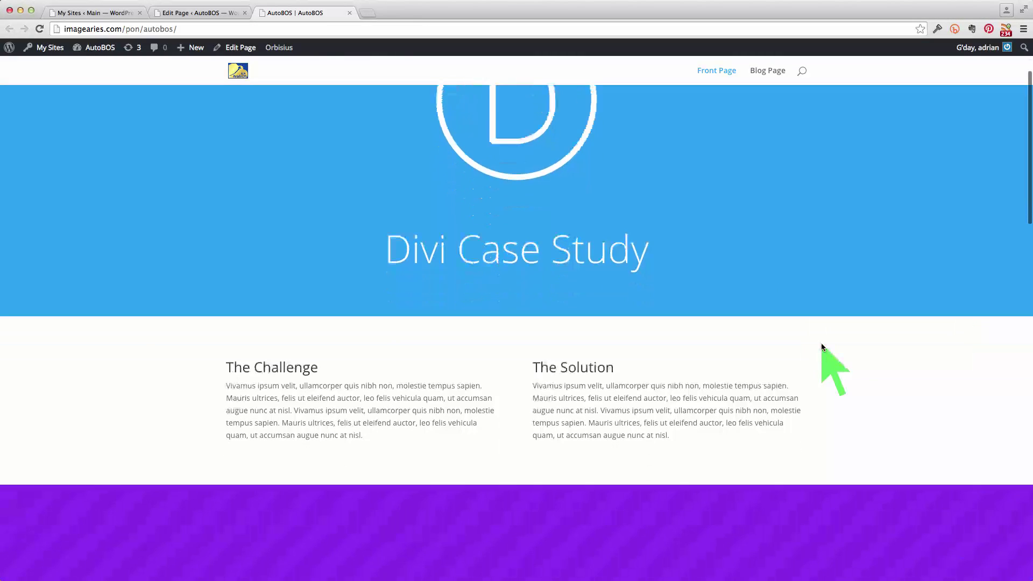
{"action": "scroll", "coordinate": [821, 347], "scroll_direction": "down", "scroll_amount": 5}
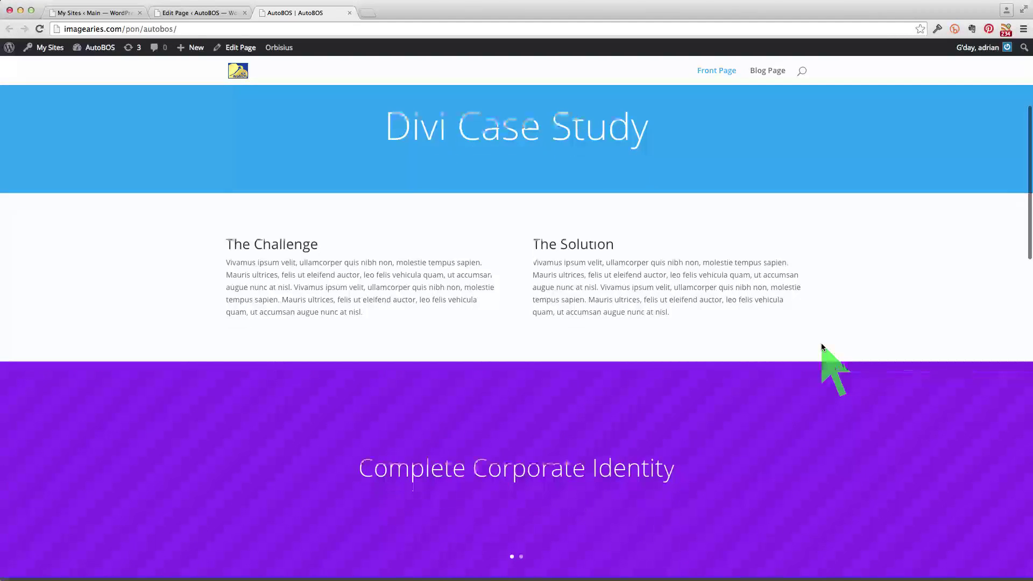
{"action": "scroll", "coordinate": [822, 347], "scroll_direction": "down", "scroll_amount": 2}
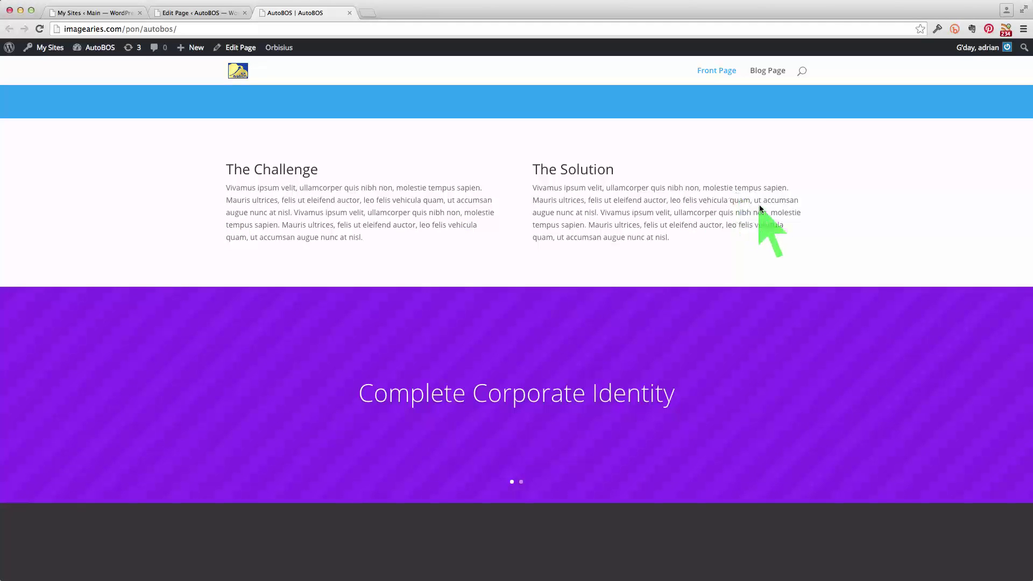
{"action": "mouse_move", "coordinate": [2, 326]}
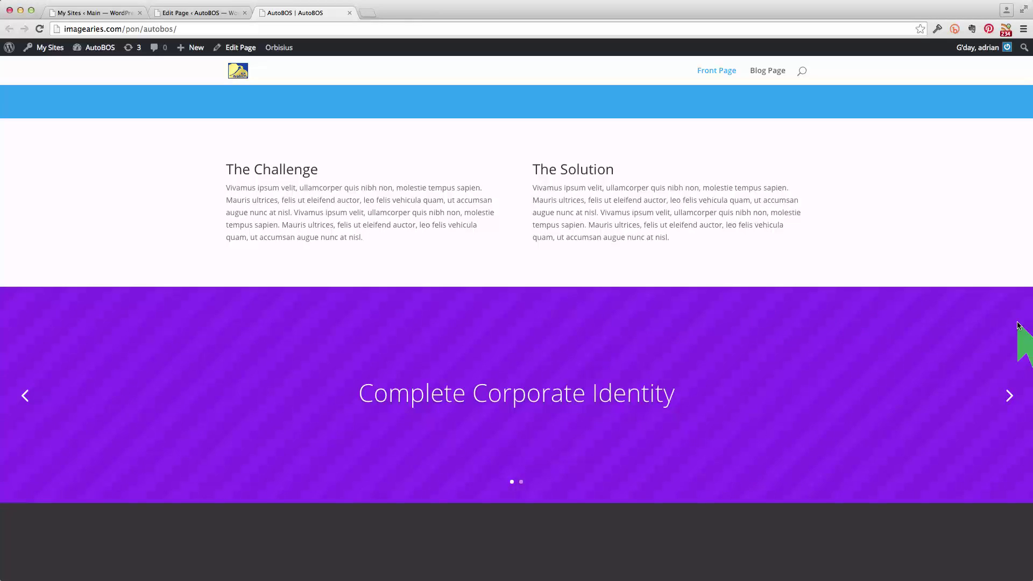
{"action": "scroll", "coordinate": [811, 288], "scroll_direction": "down", "scroll_amount": 7}
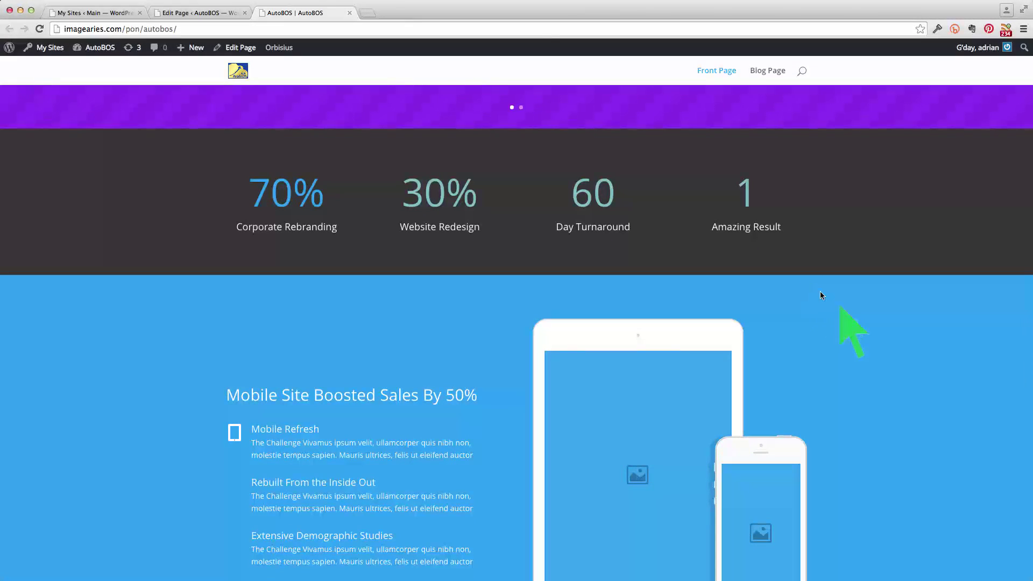
{"action": "scroll", "coordinate": [863, 335], "scroll_direction": "up", "scroll_amount": 2}
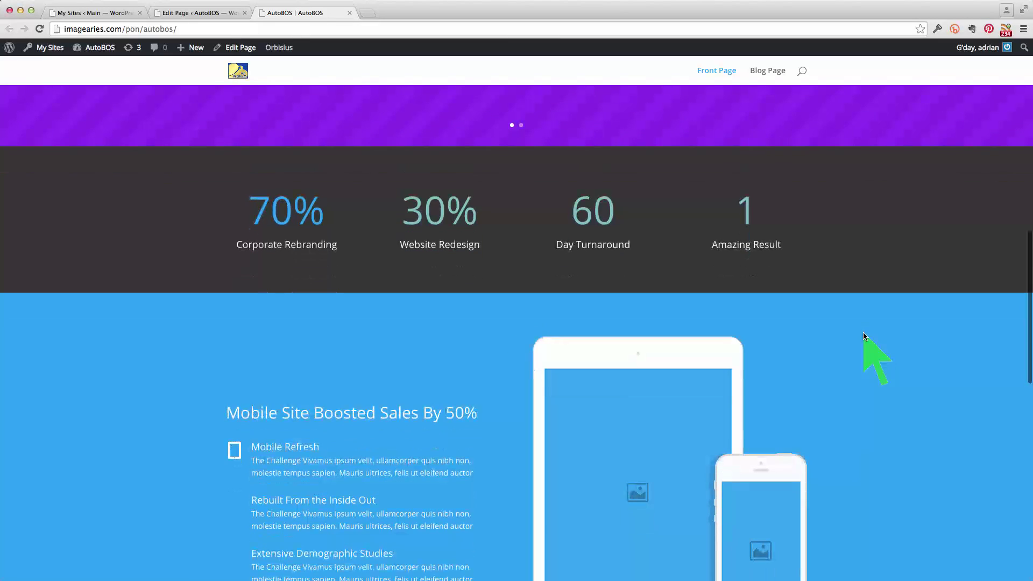
{"action": "scroll", "coordinate": [863, 335], "scroll_direction": "down", "scroll_amount": 3}
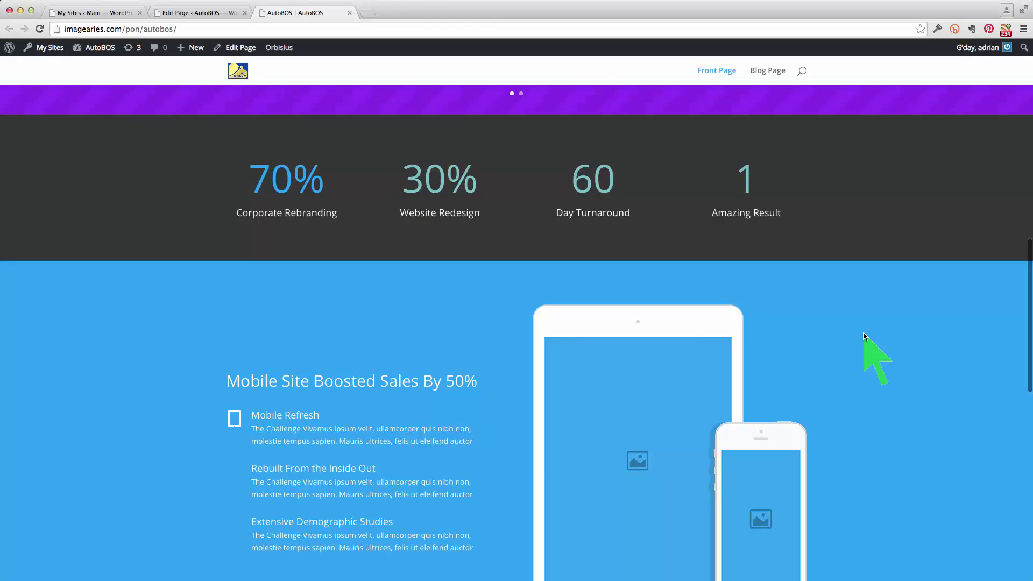
{"action": "scroll", "coordinate": [863, 333], "scroll_direction": "down", "scroll_amount": 2}
{"action": "scroll", "coordinate": [863, 335], "scroll_direction": "down", "scroll_amount": 1}
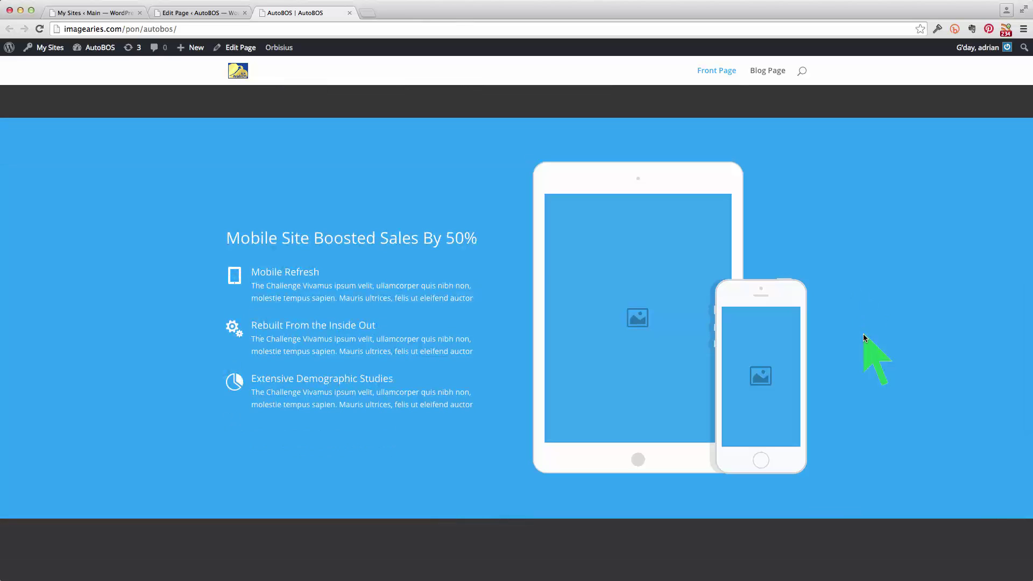
{"action": "scroll", "coordinate": [863, 337], "scroll_direction": "down", "scroll_amount": 1}
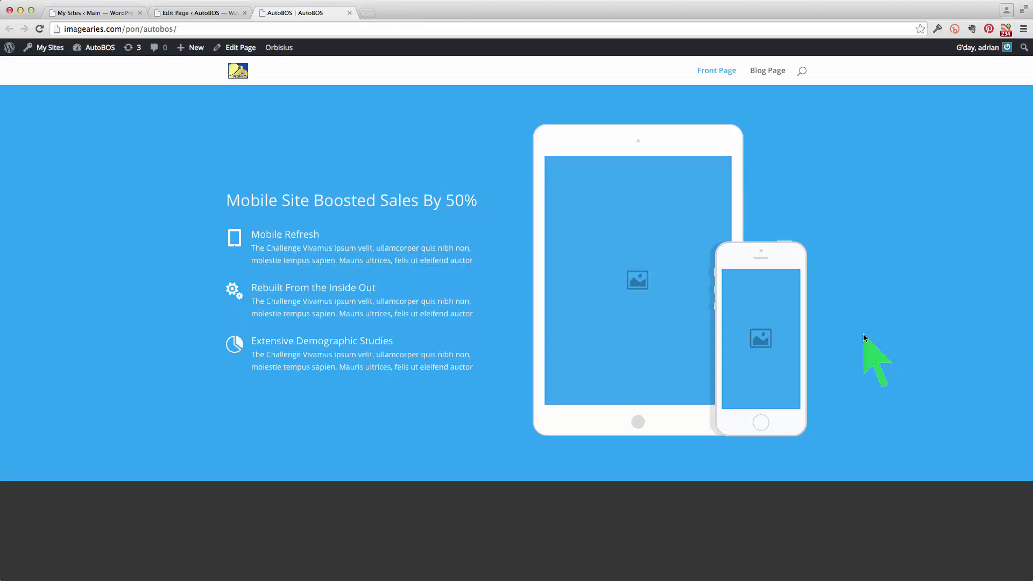
{"action": "scroll", "coordinate": [863, 335], "scroll_direction": "down", "scroll_amount": 1}
{"action": "scroll", "coordinate": [863, 337], "scroll_direction": "down", "scroll_amount": 3}
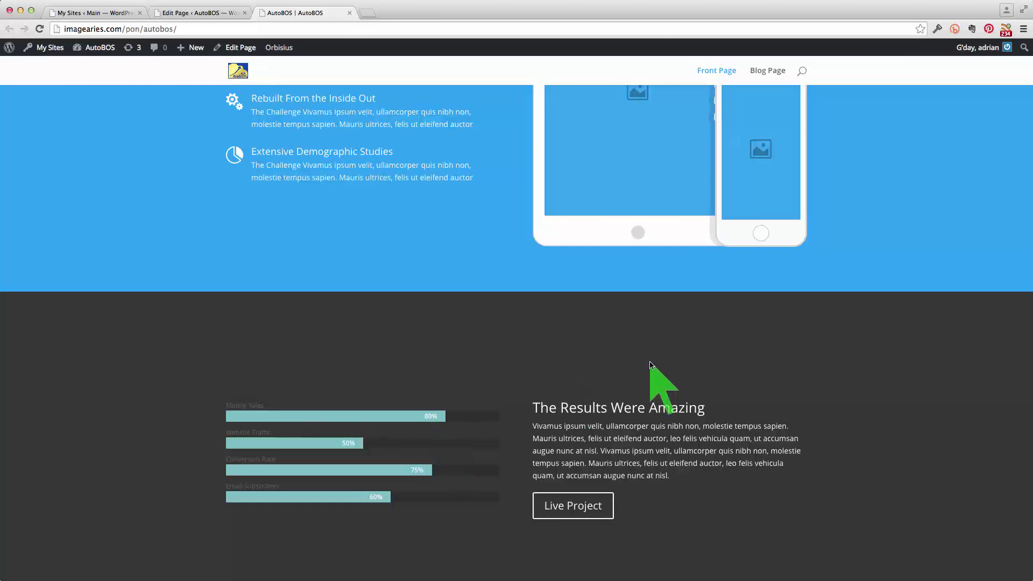
{"action": "scroll", "coordinate": [906, 371], "scroll_direction": "down", "scroll_amount": 2}
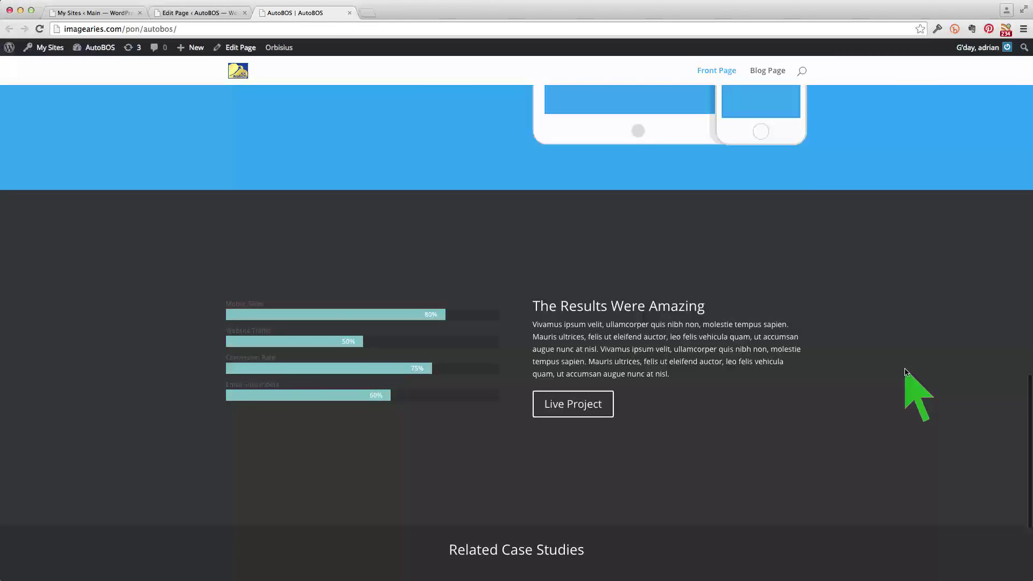
{"action": "scroll", "coordinate": [905, 371], "scroll_direction": "up", "scroll_amount": 10}
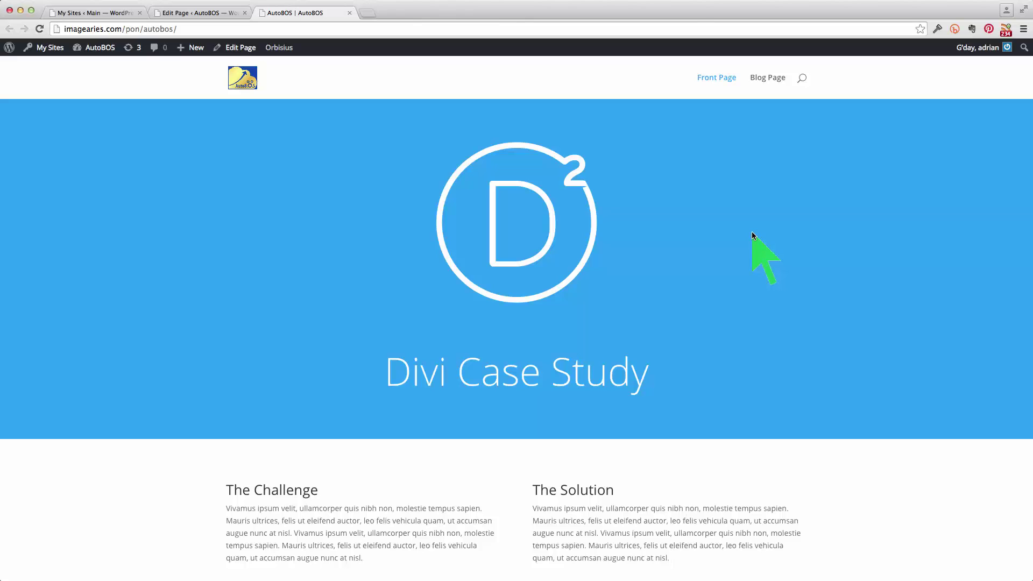
- Switch to the Edit Page tab and scroll to the Divider, Text, Blurb and Image section
{"action": "left_click", "coordinate": [201, 13]}
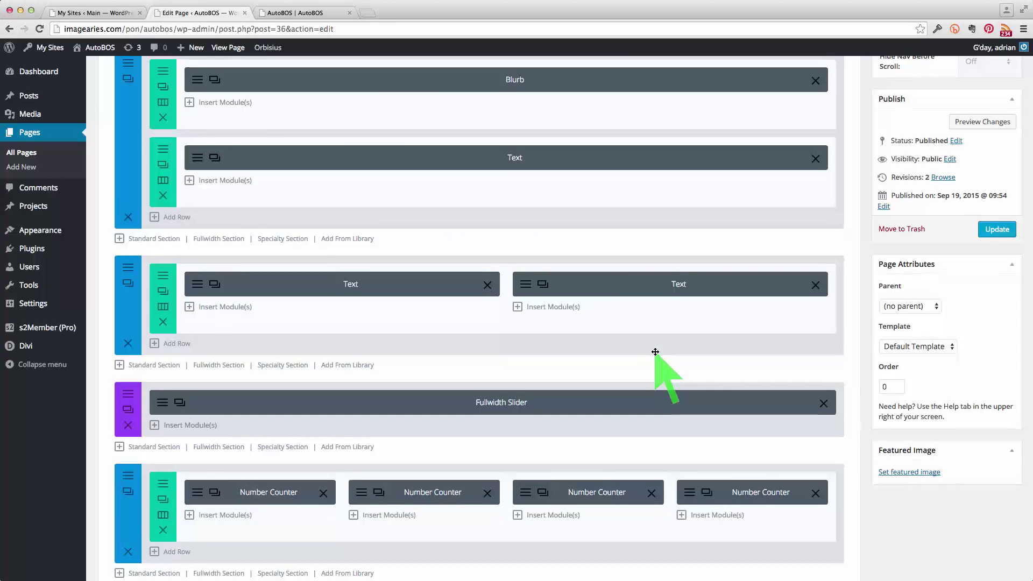
{"action": "scroll", "coordinate": [654, 351], "scroll_direction": "down", "scroll_amount": 4}
{"action": "scroll", "coordinate": [654, 351], "scroll_direction": "down", "scroll_amount": 2}
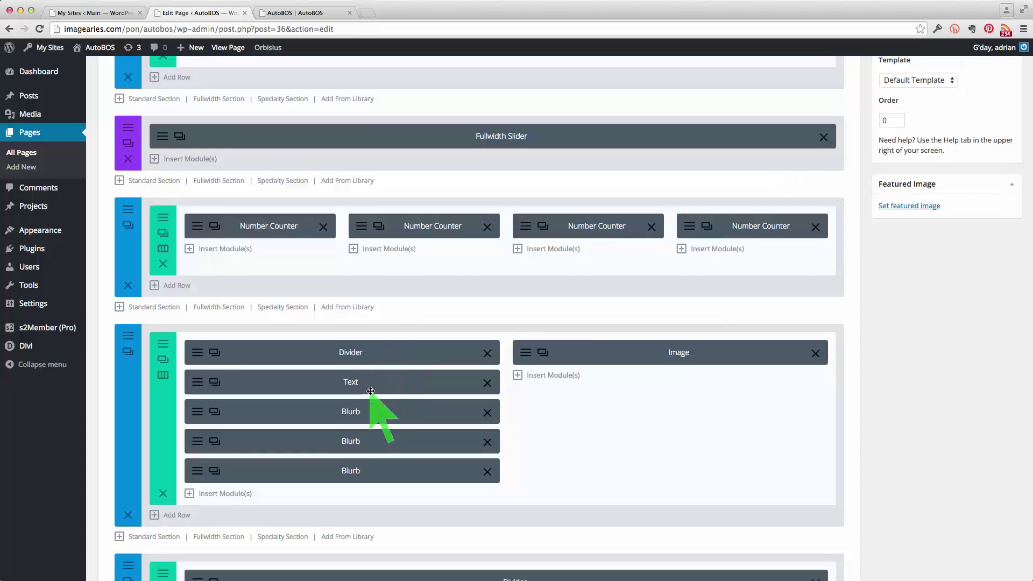
- On the live front page, scroll down to the 'Mobile Site Boosted Sales By 50%' section
{"action": "left_click", "coordinate": [289, 12]}
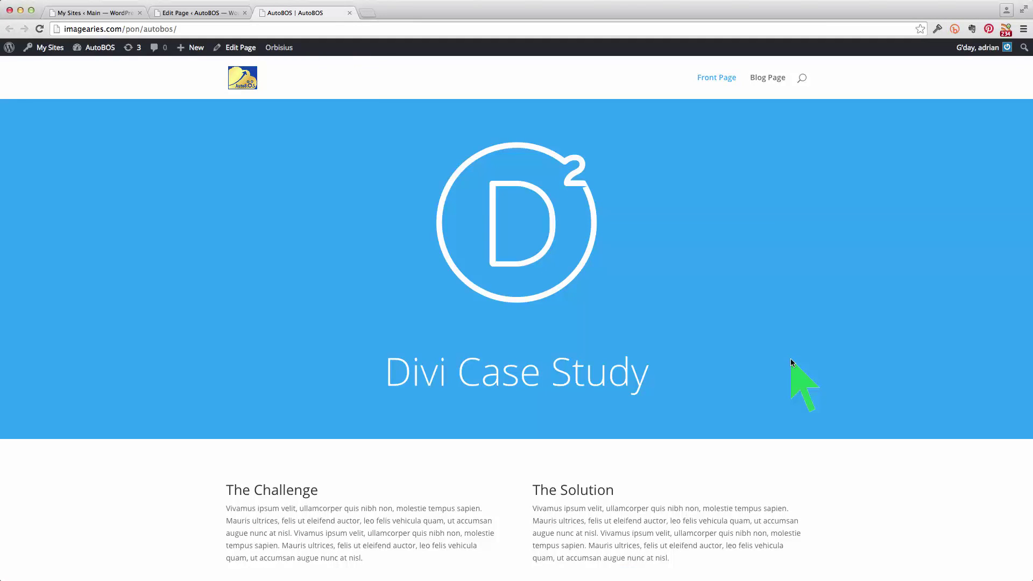
{"action": "scroll", "coordinate": [790, 358], "scroll_direction": "down", "scroll_amount": 6}
{"action": "scroll", "coordinate": [791, 366], "scroll_direction": "down", "scroll_amount": 5}
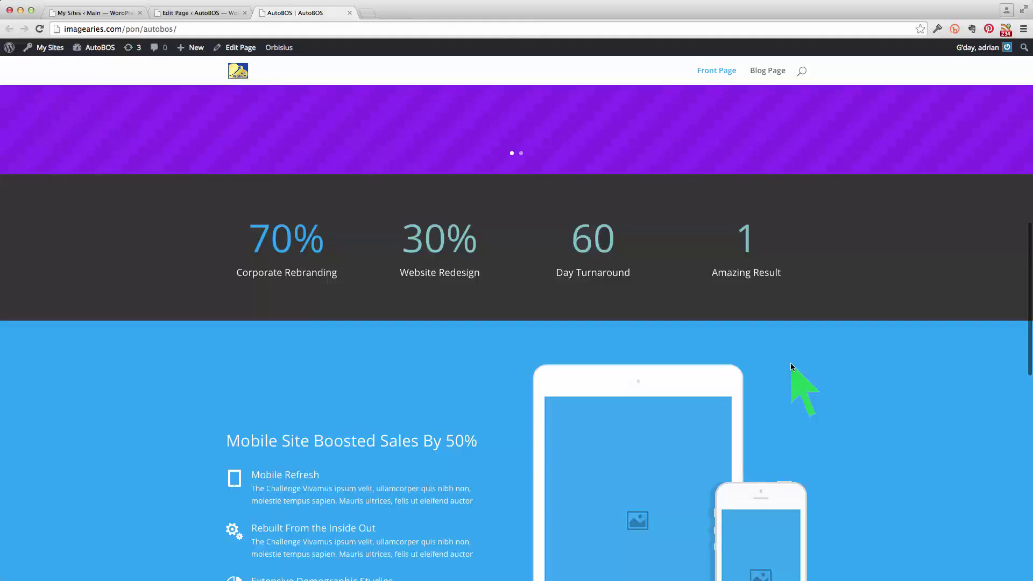
{"action": "scroll", "coordinate": [789, 363], "scroll_direction": "down", "scroll_amount": 3}
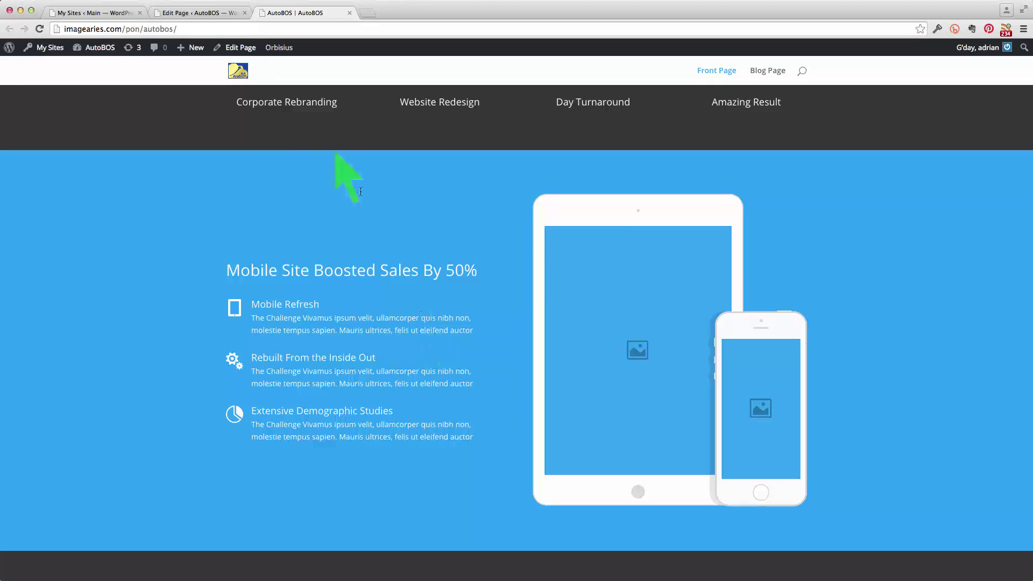
- In the builder, open Insert Module for the empty column beside Image and browse Accordion through Video Slider
{"action": "left_click", "coordinate": [195, 15]}
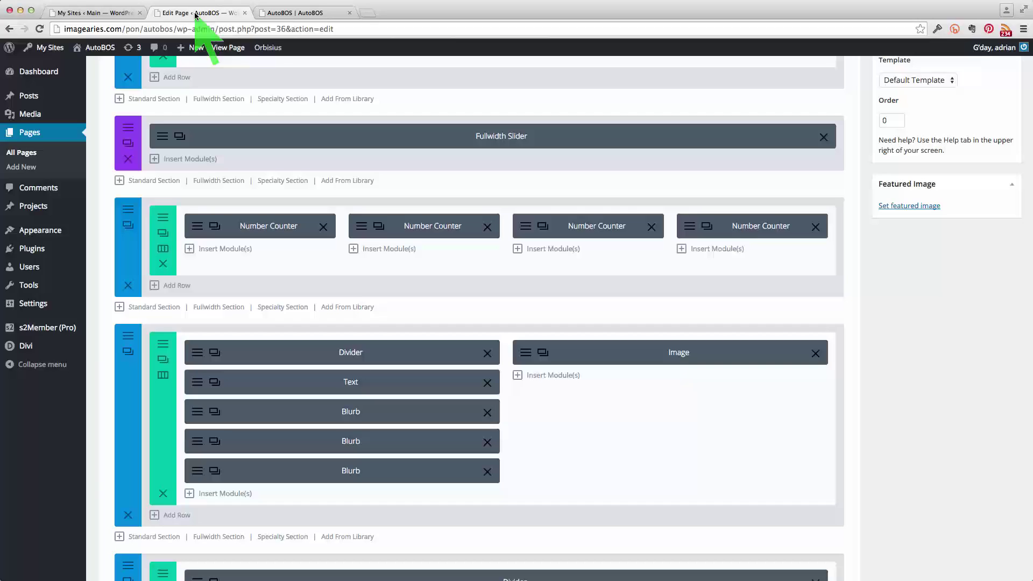
{"action": "left_click", "coordinate": [518, 376]}
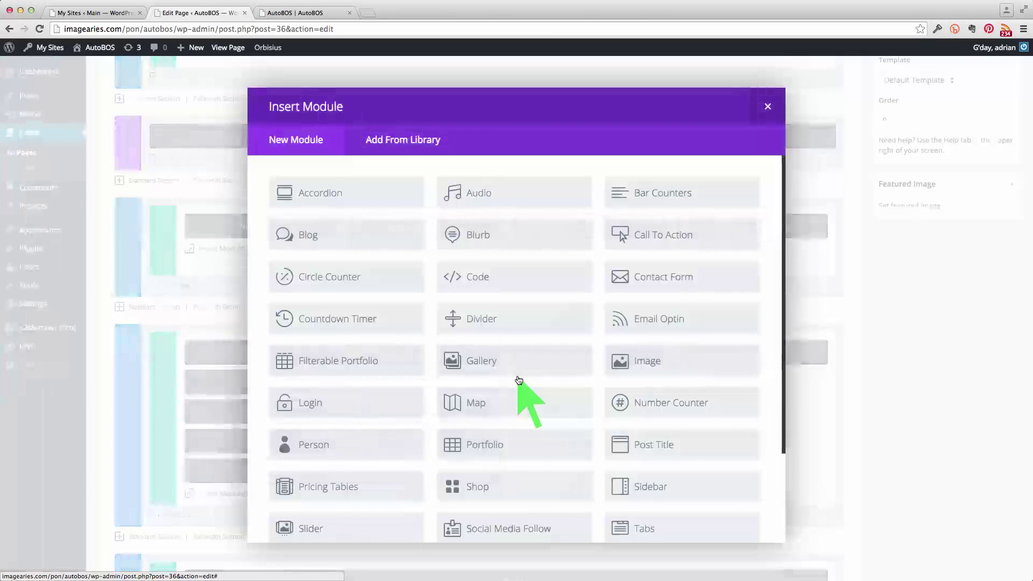
{"action": "scroll", "coordinate": [762, 277], "scroll_direction": "down", "scroll_amount": 4}
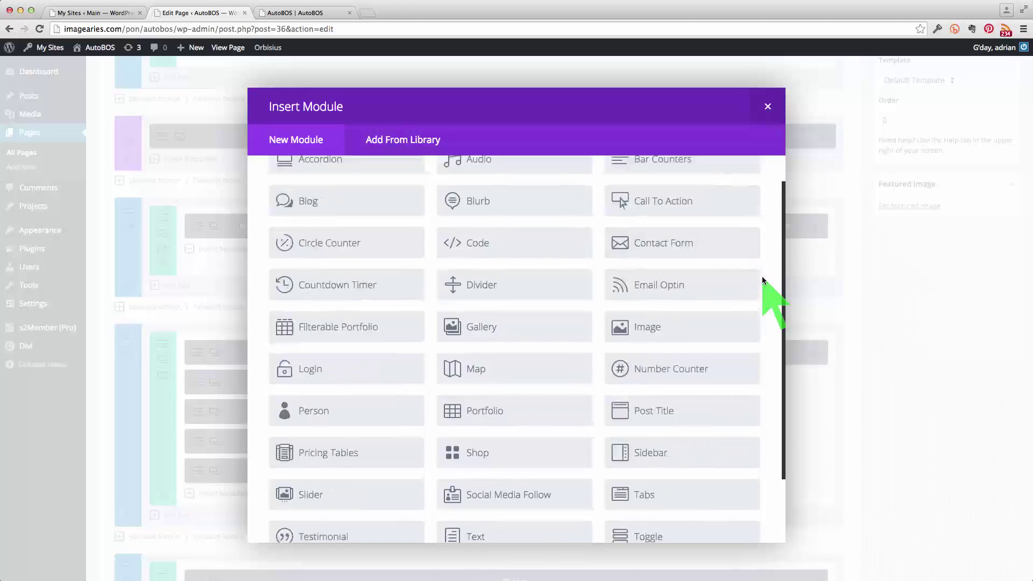
{"action": "scroll", "coordinate": [761, 276], "scroll_direction": "up", "scroll_amount": 4}
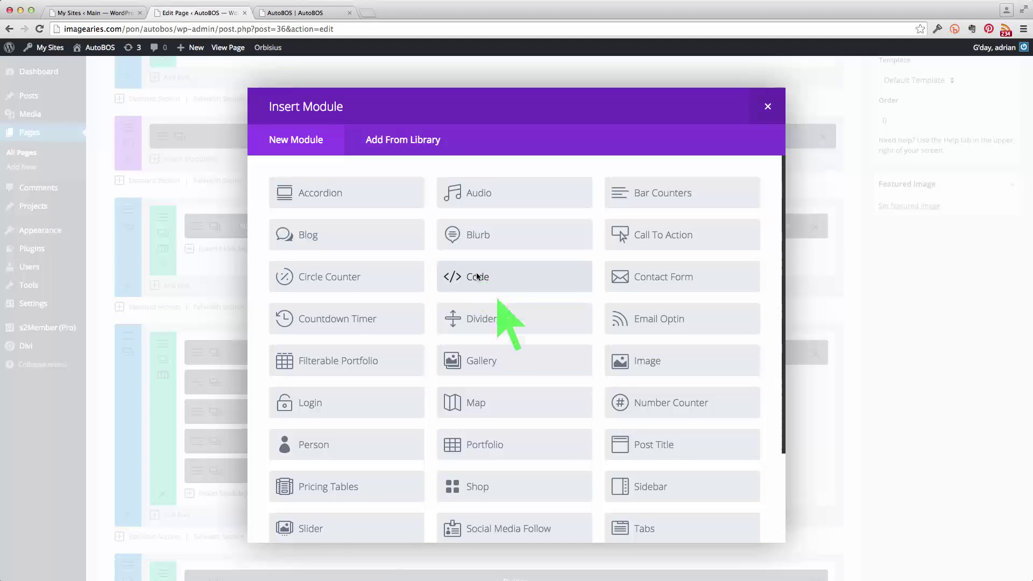
{"action": "scroll", "coordinate": [533, 403], "scroll_direction": "down", "scroll_amount": 4}
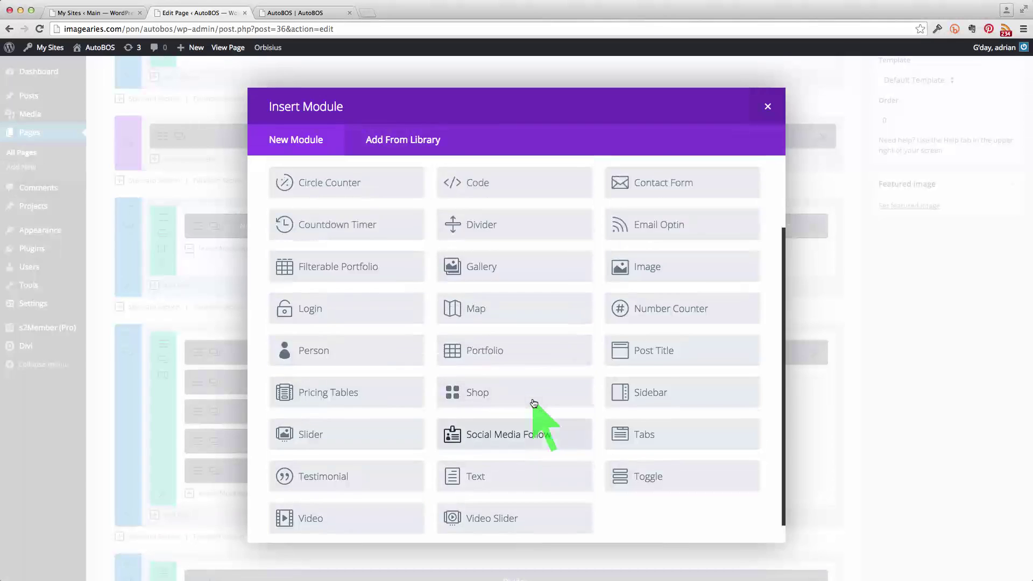
{"action": "scroll", "coordinate": [535, 411], "scroll_direction": "up", "scroll_amount": 4}
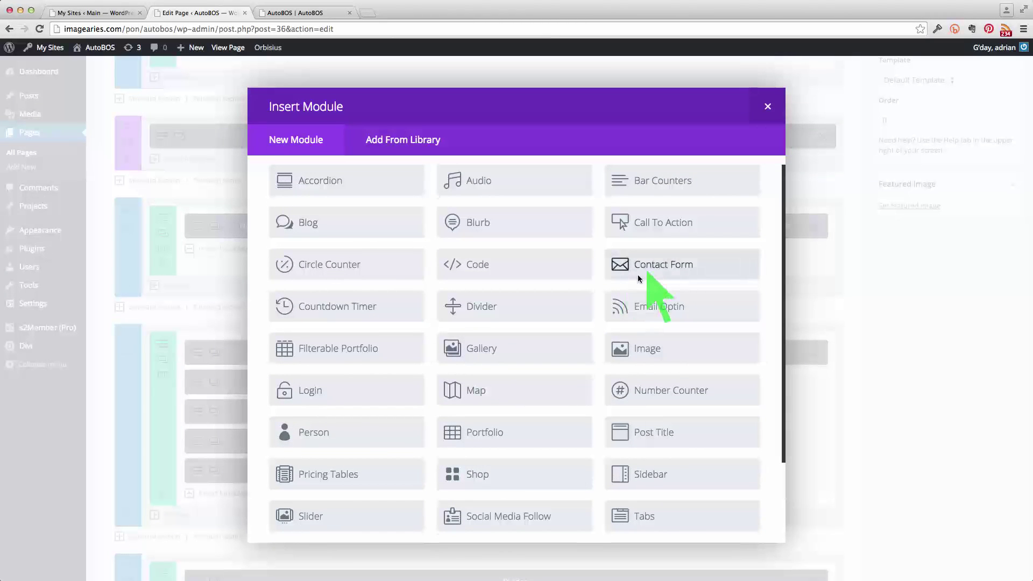
{"action": "scroll", "coordinate": [557, 347], "scroll_direction": "down", "scroll_amount": 4}
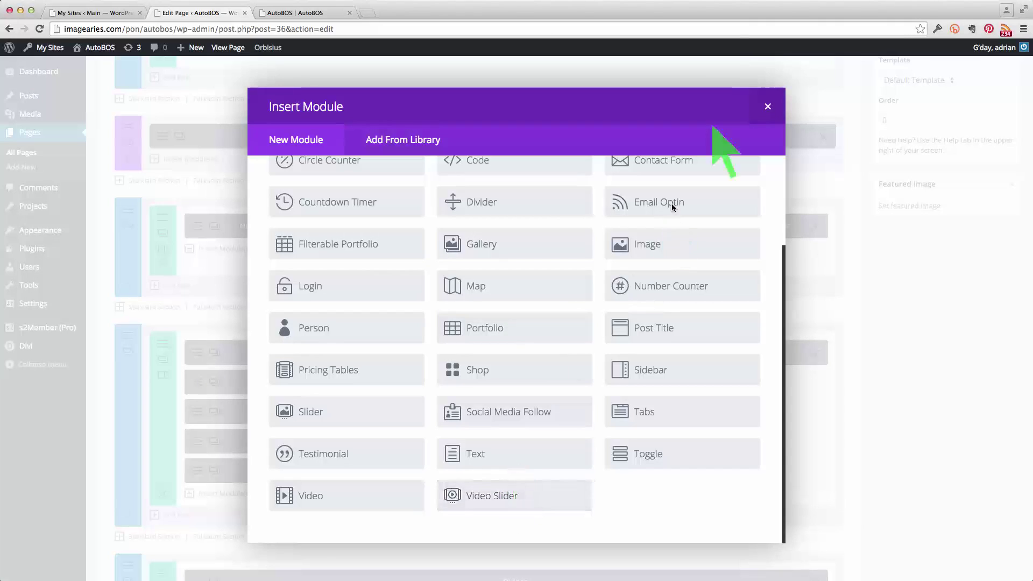
- Dismiss Insert Module and look over the mockup Image module's settings without changes
{"action": "left_click", "coordinate": [768, 108]}
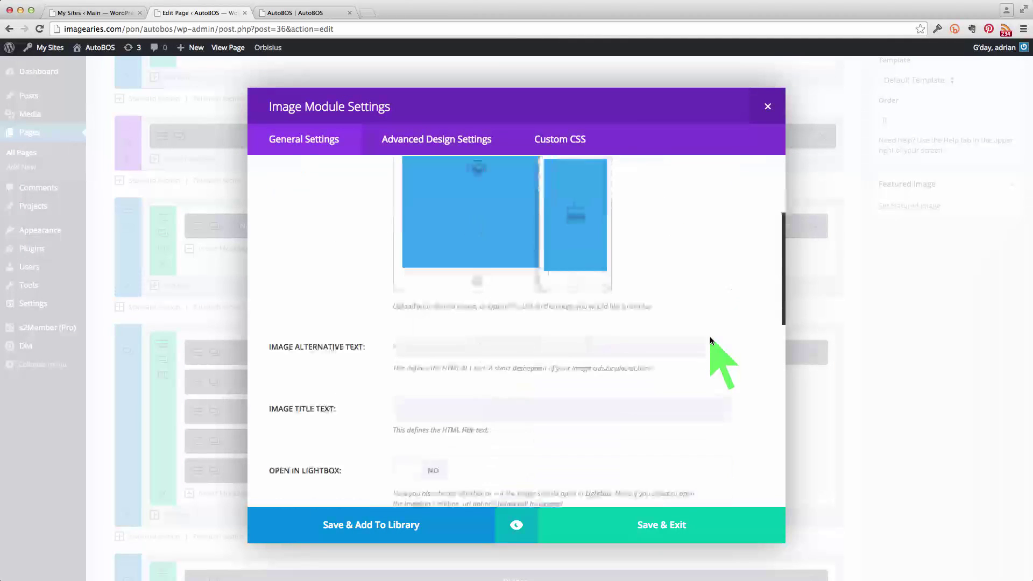
{"action": "scroll", "coordinate": [709, 342], "scroll_direction": "down", "scroll_amount": 3}
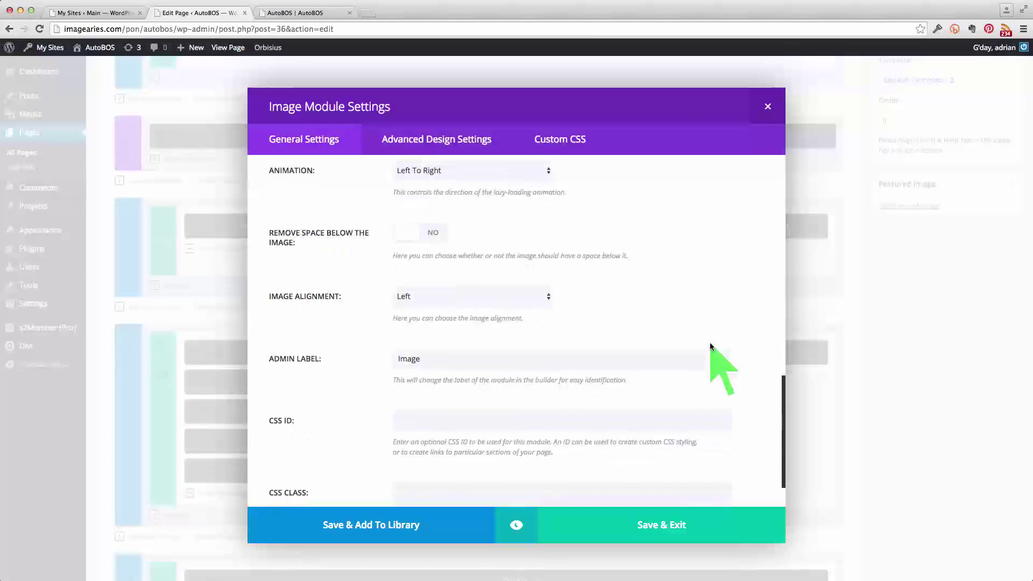
{"action": "scroll", "coordinate": [709, 342], "scroll_direction": "up", "scroll_amount": 8}
{"action": "scroll", "coordinate": [709, 342], "scroll_direction": "up", "scroll_amount": 3}
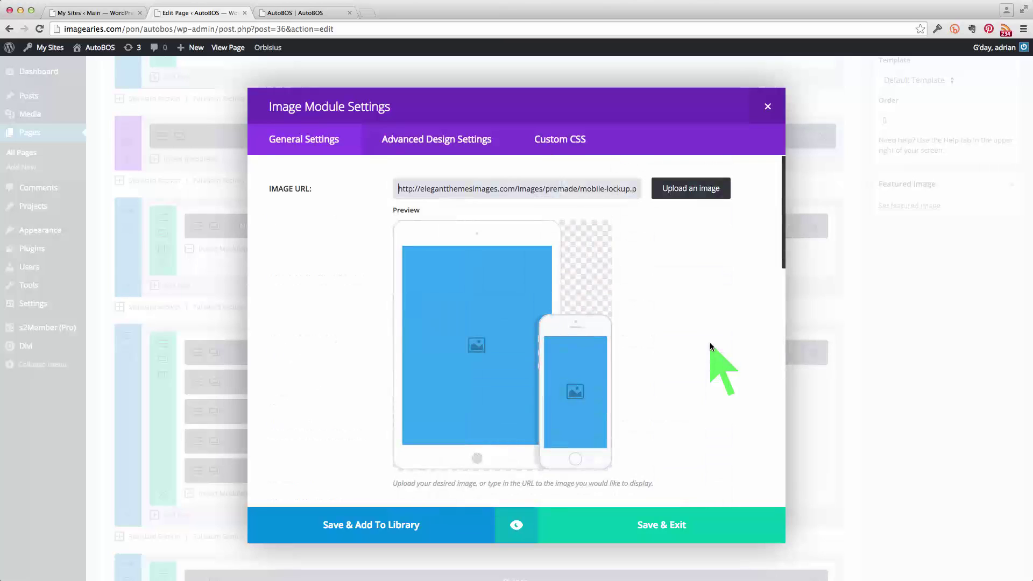
{"action": "left_click", "coordinate": [770, 106]}
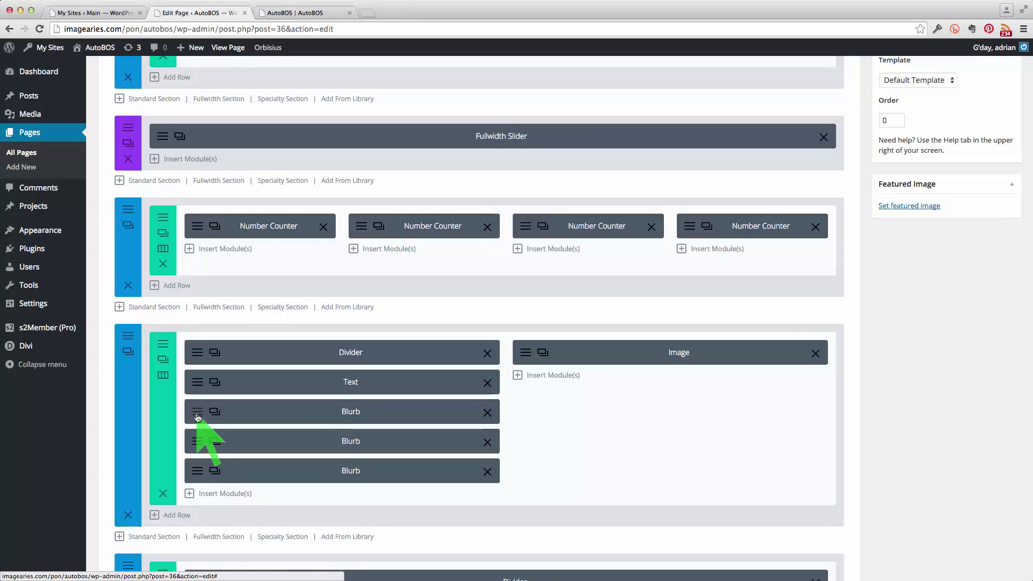
- Review the Mobile Refresh blurb's settings unchanged and close them
{"action": "left_click", "coordinate": [200, 416]}
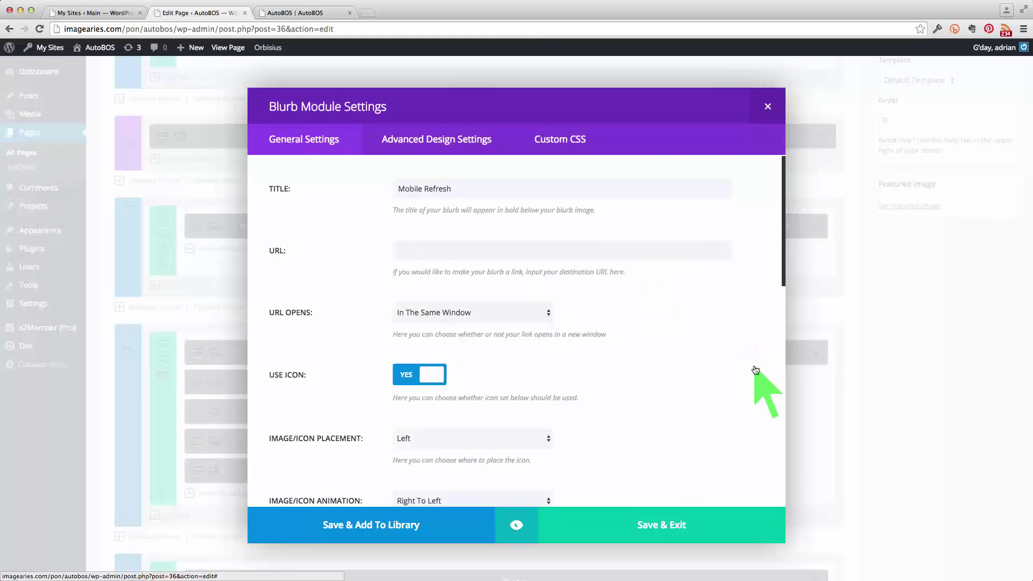
{"action": "scroll", "coordinate": [755, 368], "scroll_direction": "down", "scroll_amount": 10}
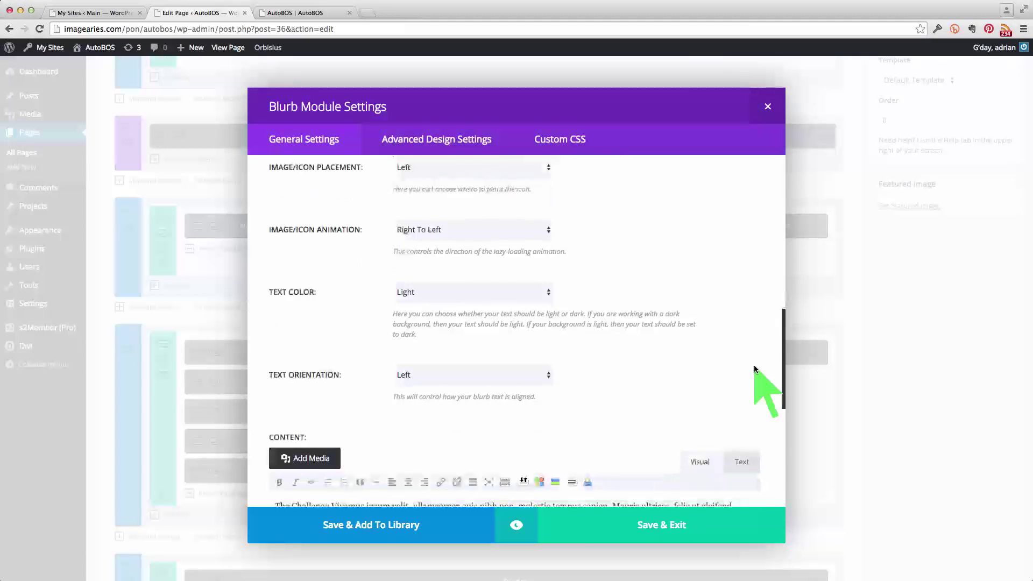
{"action": "scroll", "coordinate": [754, 368], "scroll_direction": "down", "scroll_amount": 5}
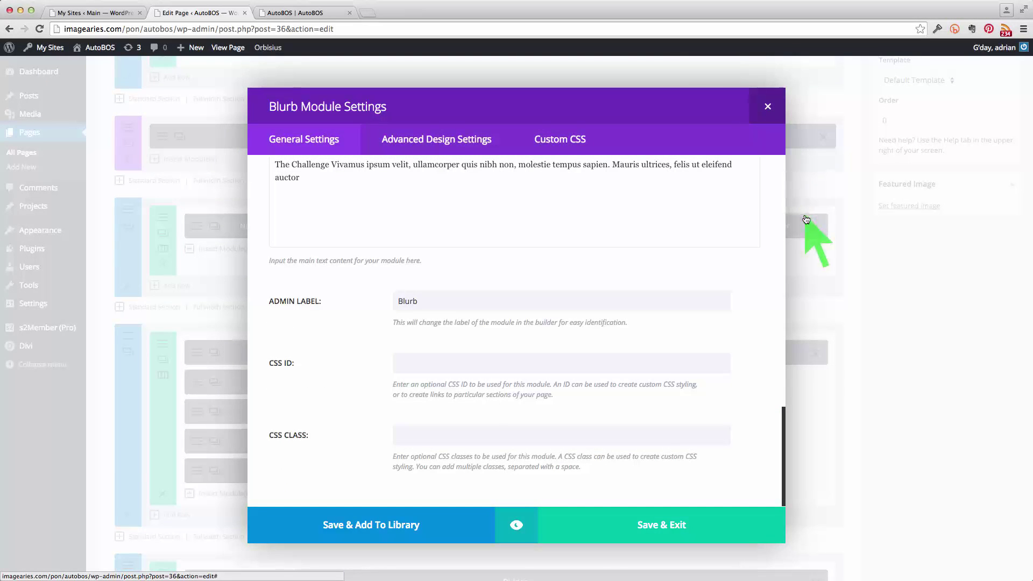
{"action": "left_click", "coordinate": [768, 107]}
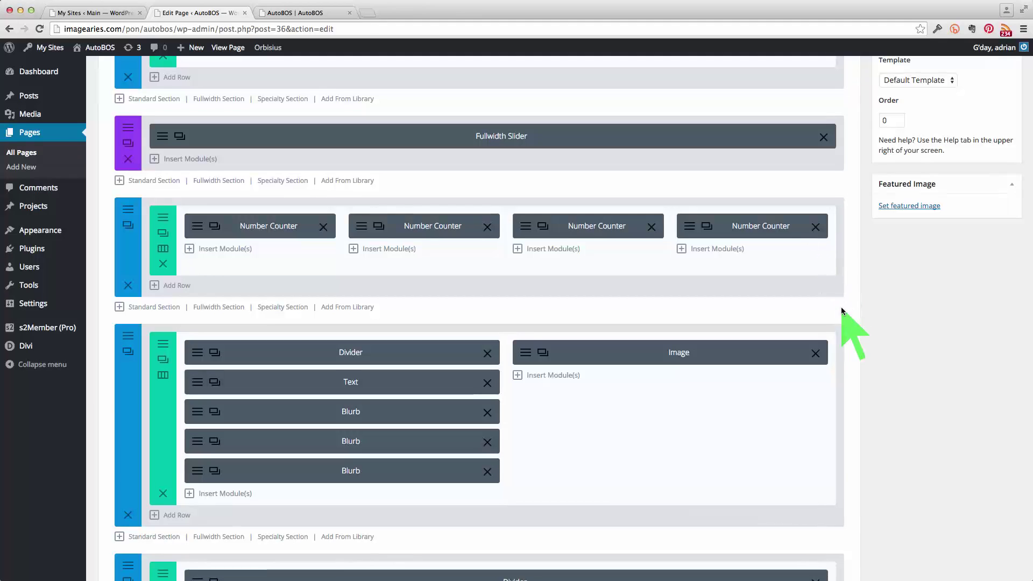
- Reload the live AutoBOS front page with Cmd+R and scroll to The Challenge and The Solution
{"action": "scroll", "coordinate": [852, 332], "scroll_direction": "up", "scroll_amount": 3}
{"action": "scroll", "coordinate": [852, 333], "scroll_direction": "up", "scroll_amount": 10}
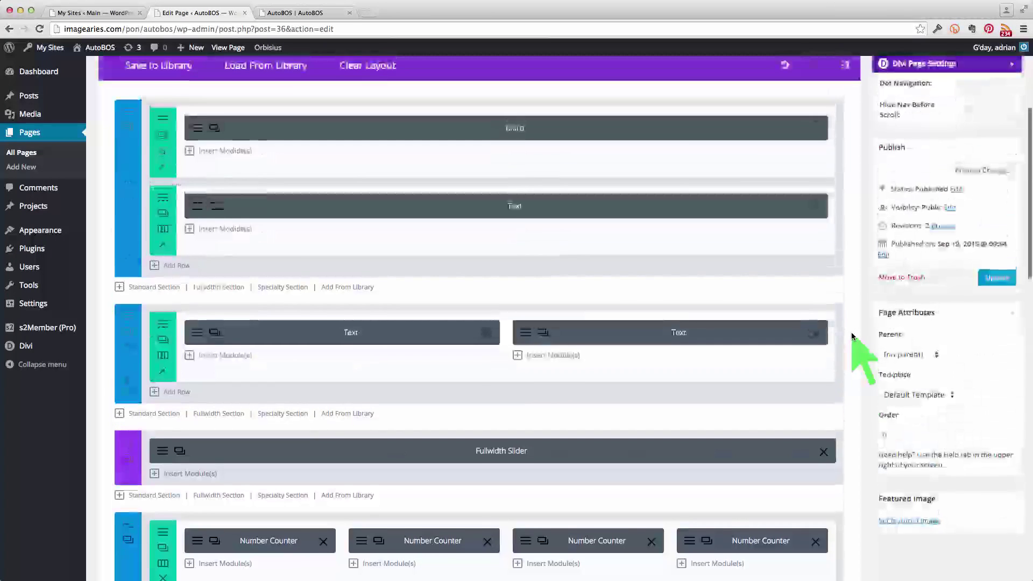
{"action": "scroll", "coordinate": [852, 336], "scroll_direction": "up", "scroll_amount": 2}
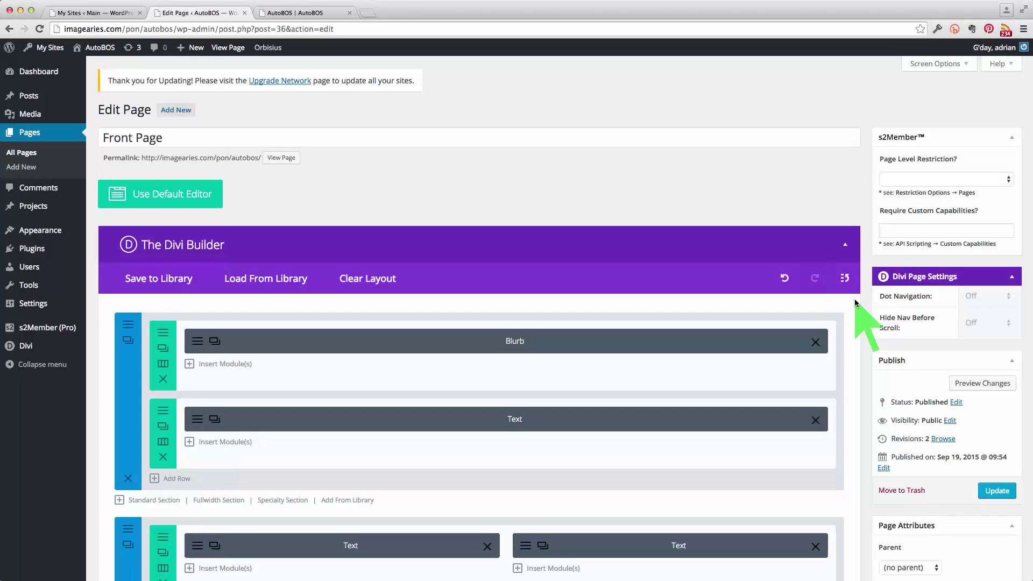
{"action": "scroll", "coordinate": [864, 334], "scroll_direction": "down", "scroll_amount": 1}
{"action": "scroll", "coordinate": [863, 336], "scroll_direction": "up", "scroll_amount": 1}
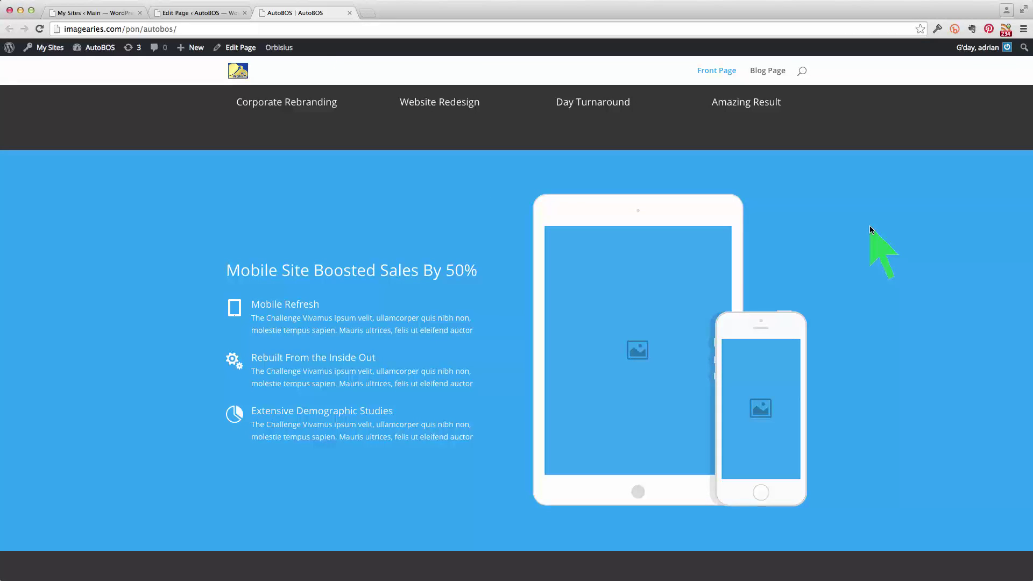
{"action": "key", "text": "super+r"}
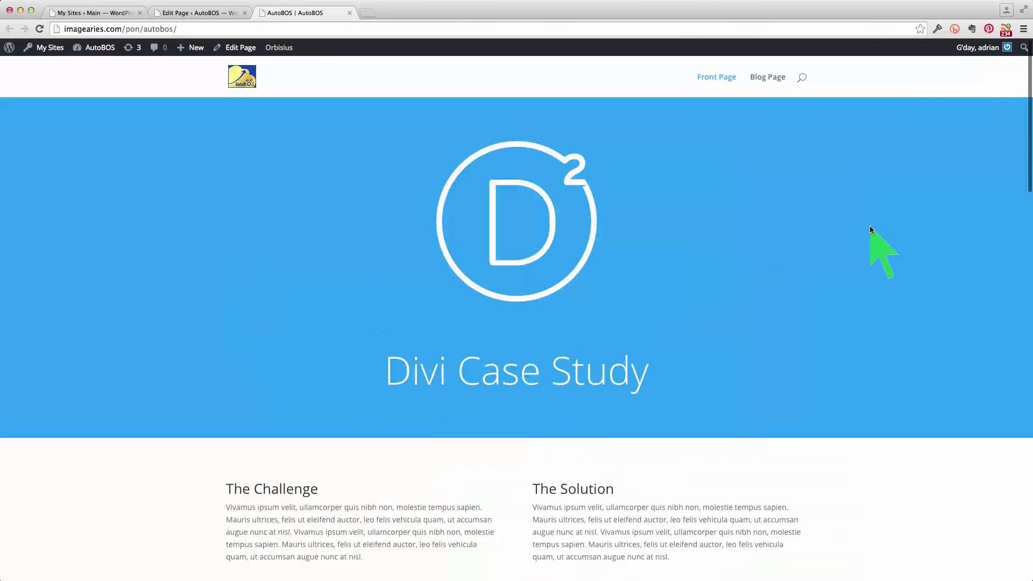
{"action": "scroll", "coordinate": [870, 225], "scroll_direction": "down", "scroll_amount": 5}
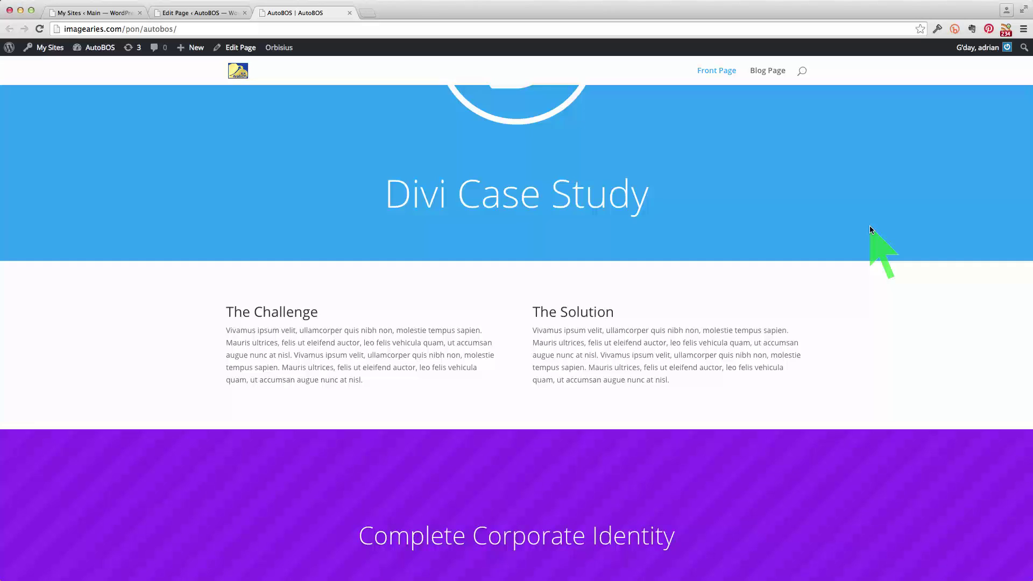